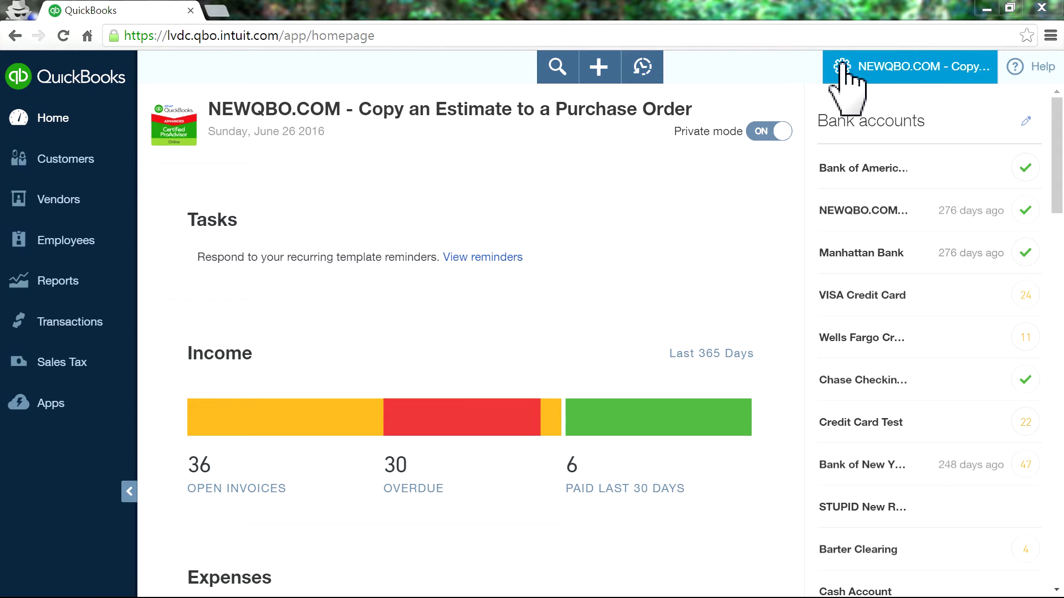
# In Account and Settings > Expenses, switch on 'Copy estimates to purchase orders' and save
pyautogui.click(875, 72)
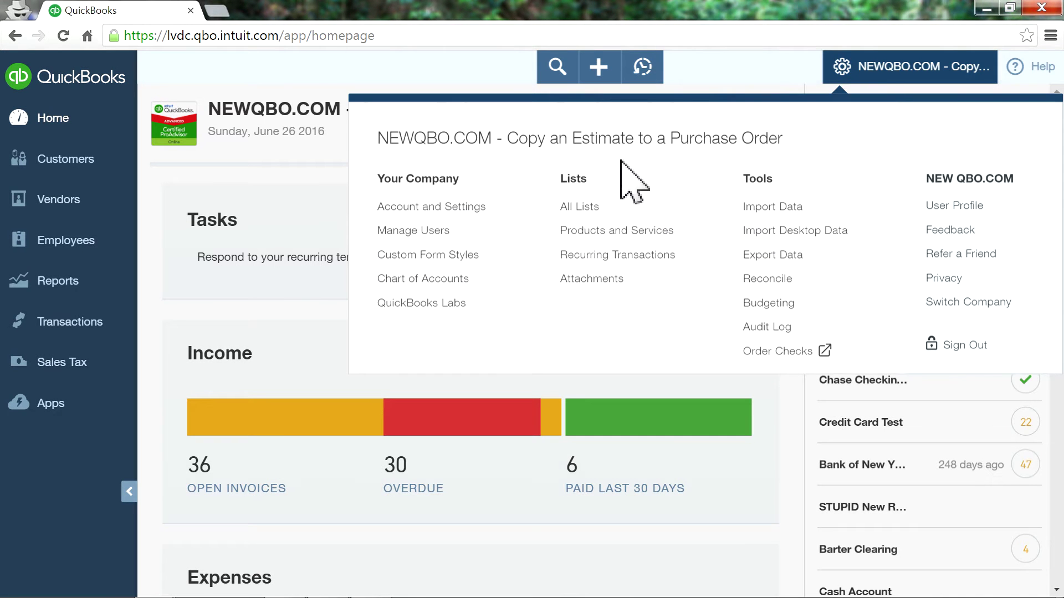
pyautogui.click(370, 211)
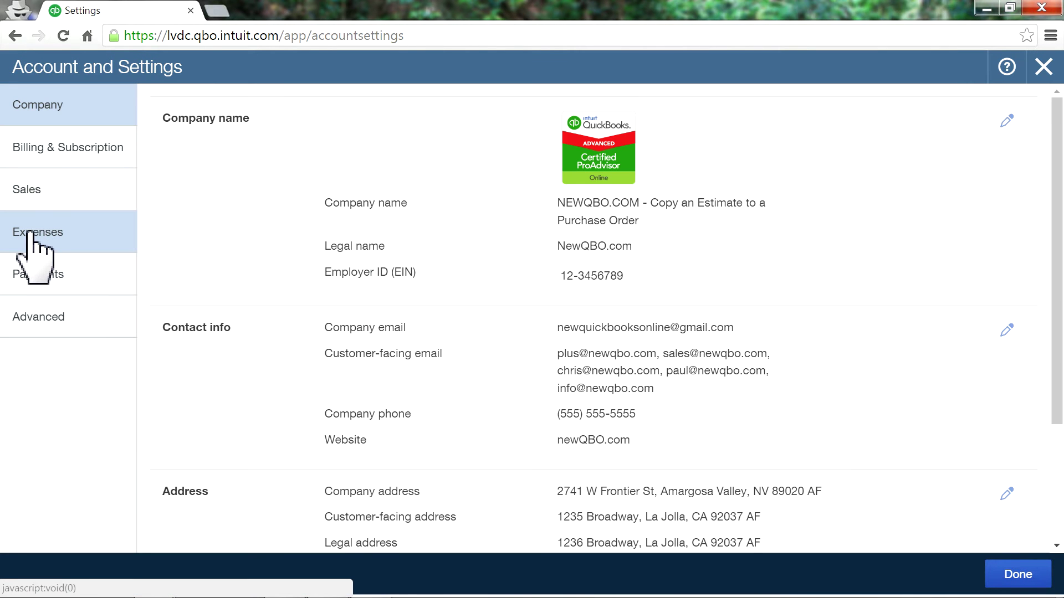
pyautogui.click(35, 237)
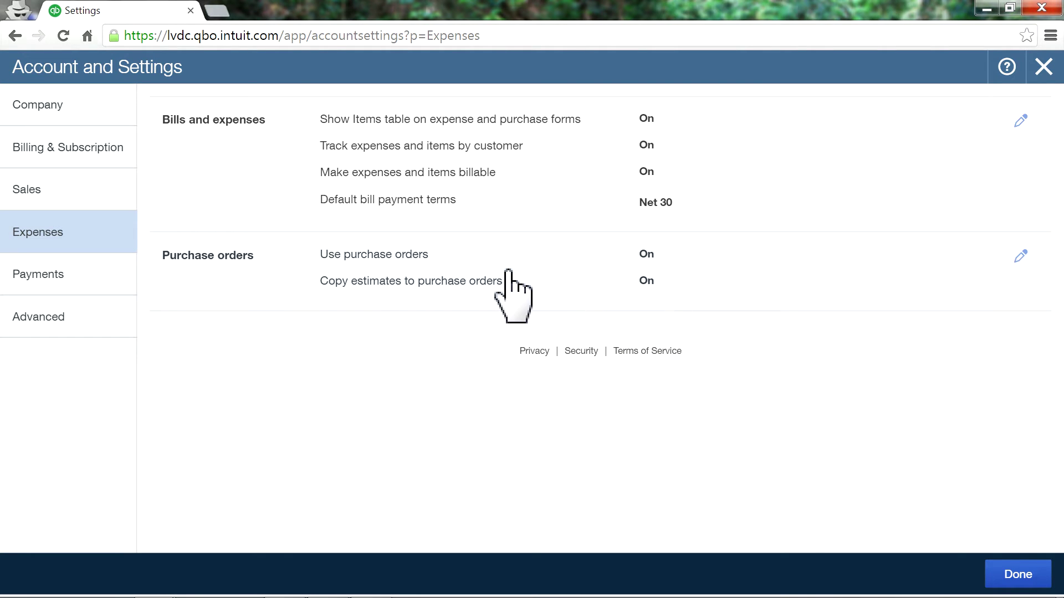
pyautogui.click(482, 285)
pyautogui.scroll(-2, 209, 451)
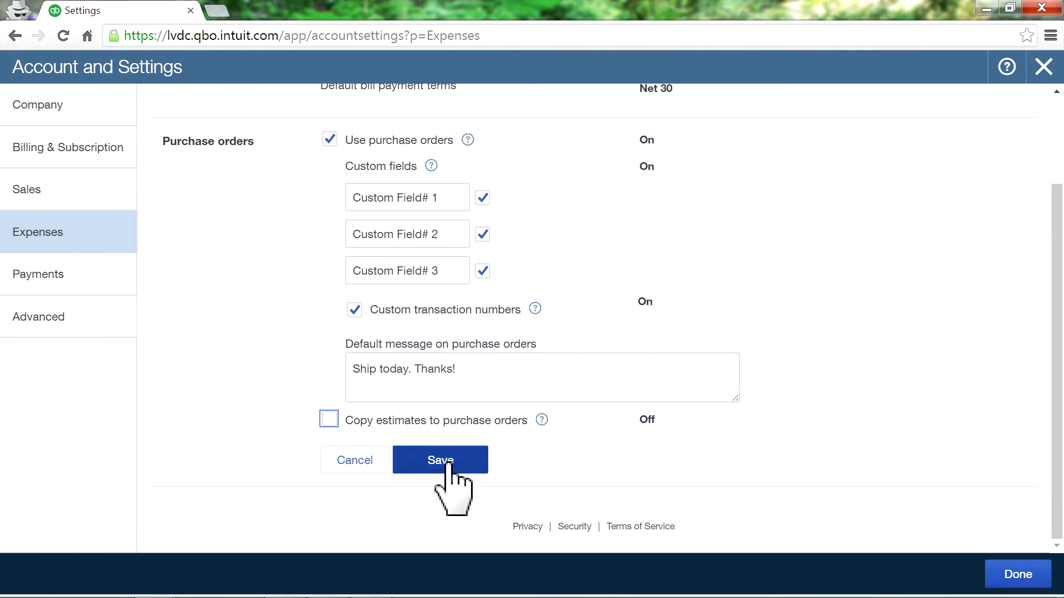
pyautogui.click(441, 465)
pyautogui.click(442, 287)
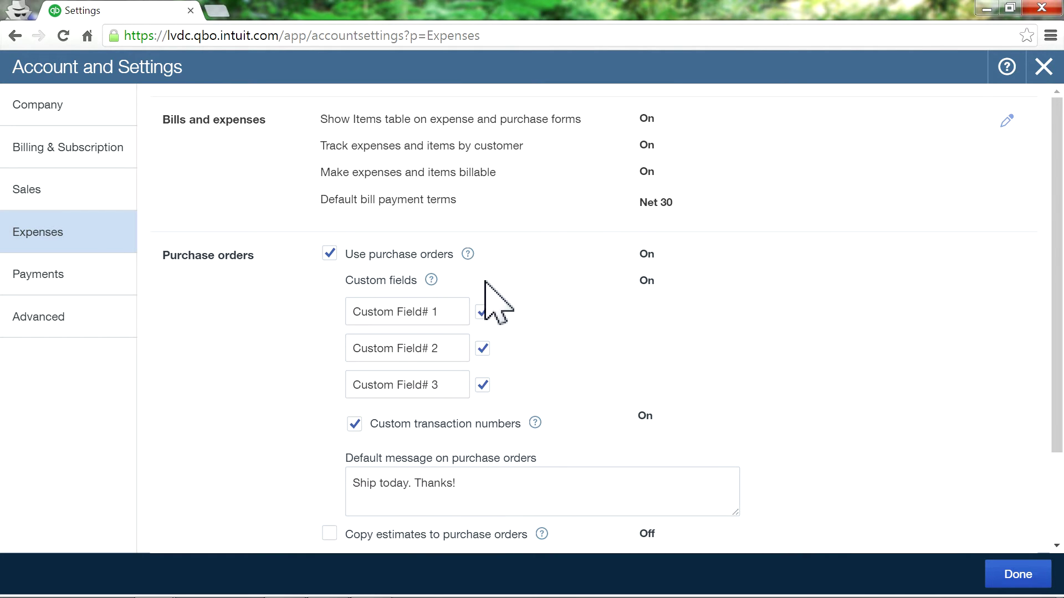
pyautogui.scroll(-2, 327, 515)
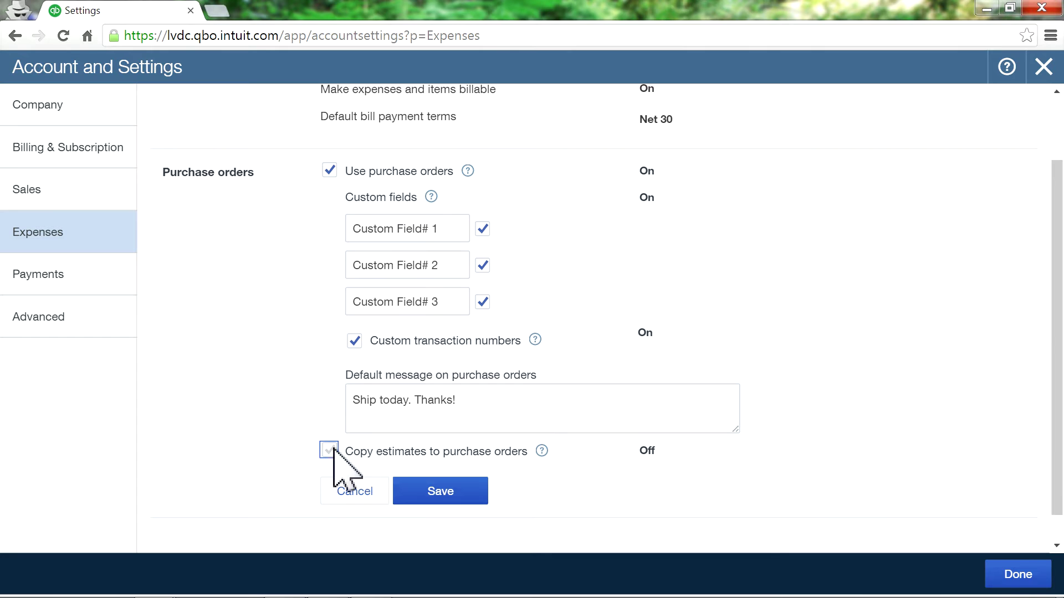
pyautogui.click(330, 450)
pyautogui.click(446, 499)
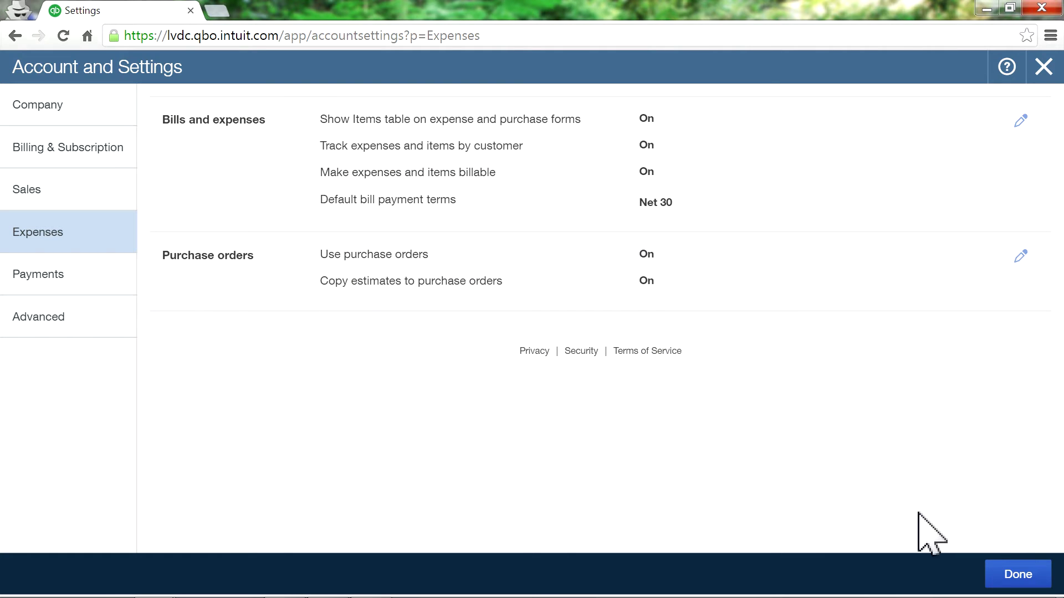
pyautogui.click(1018, 574)
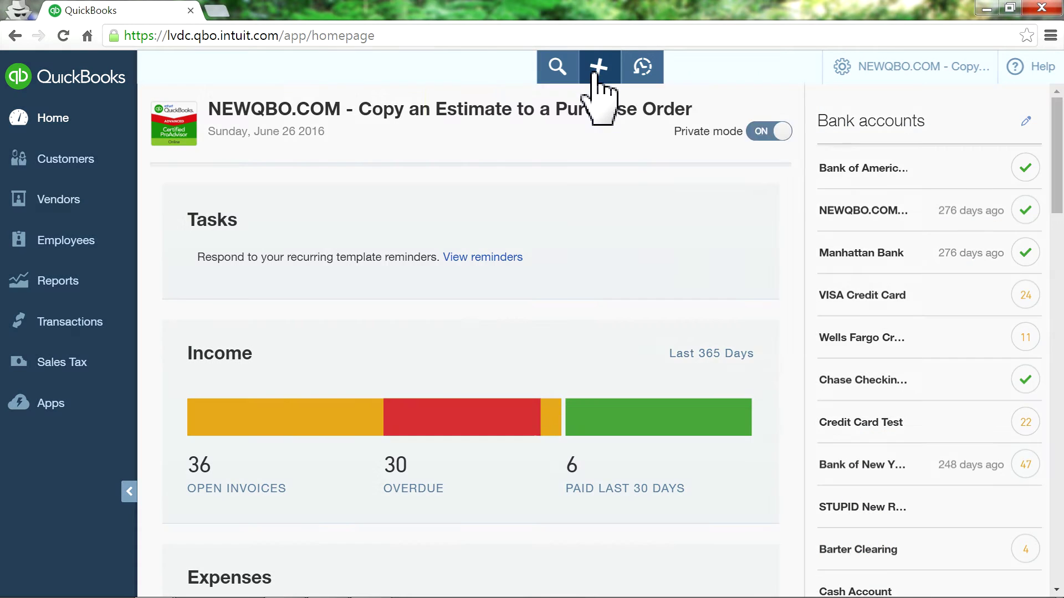
# Start a new estimate for customer 2AAA
pyautogui.click(595, 72)
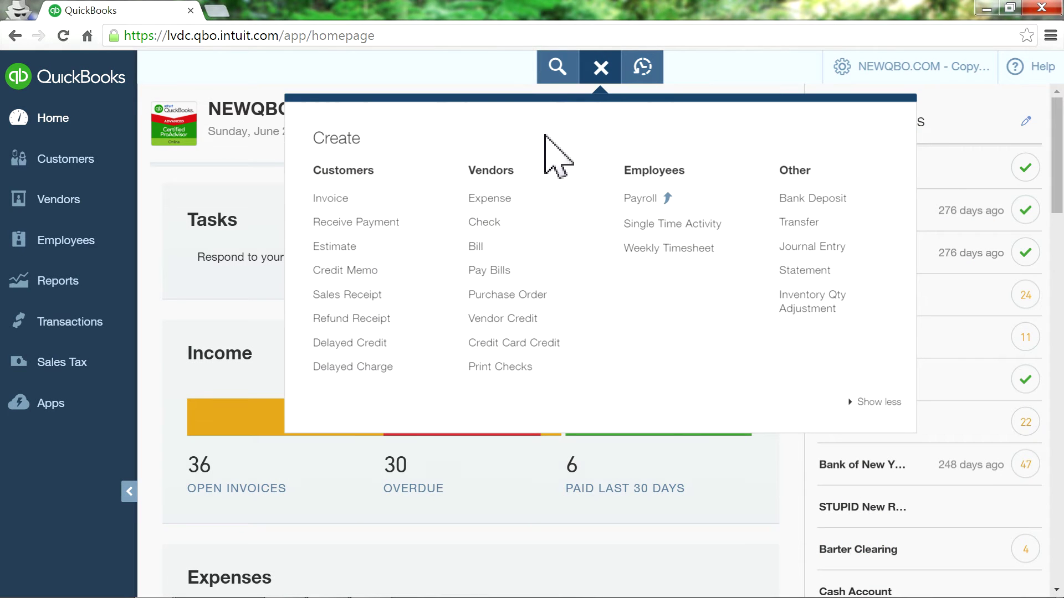
pyautogui.click(344, 247)
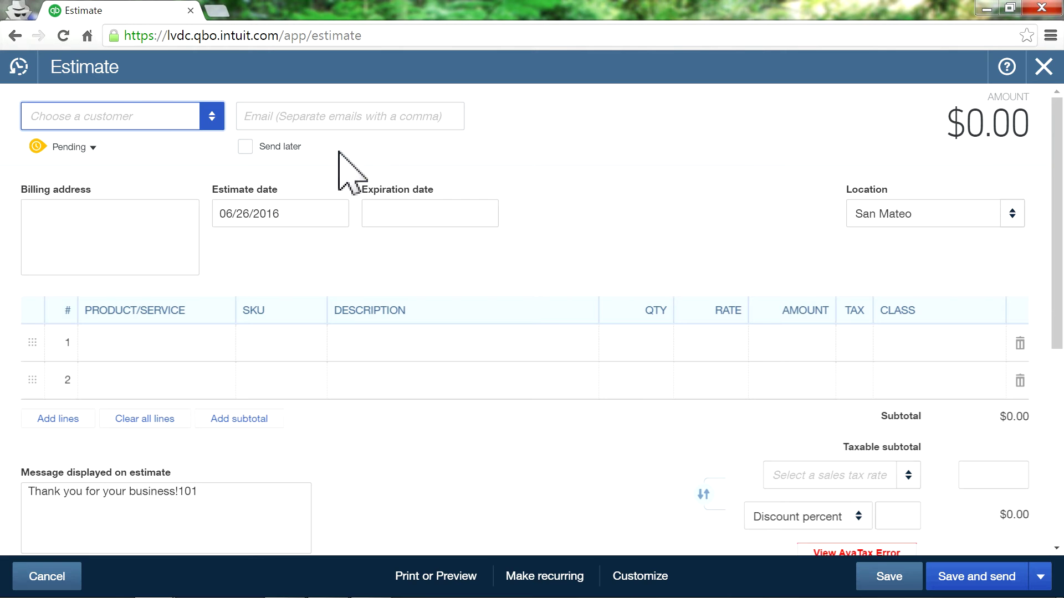
pyautogui.click(212, 117)
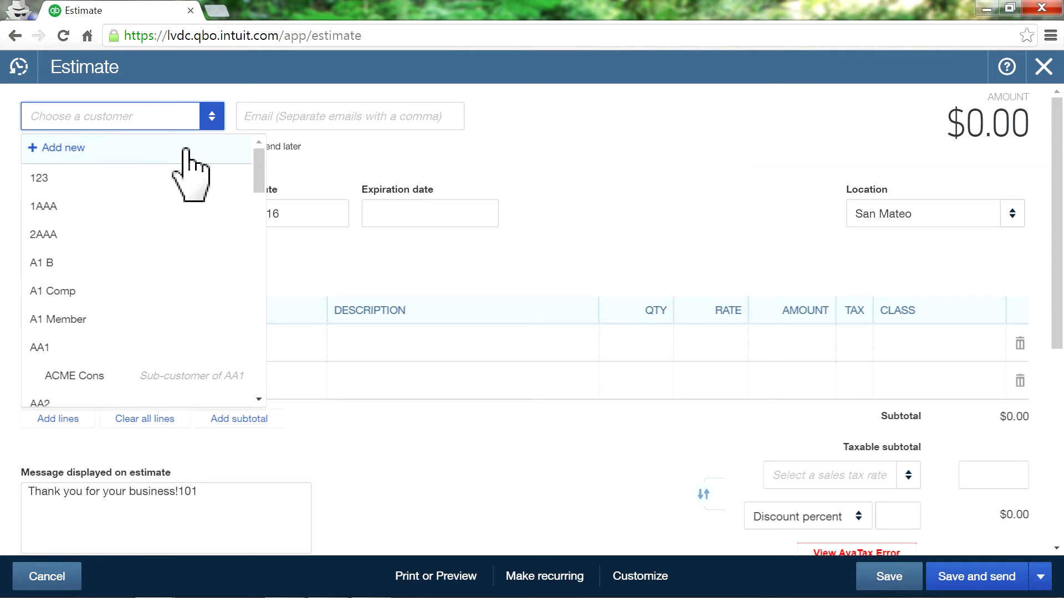
pyautogui.click(77, 238)
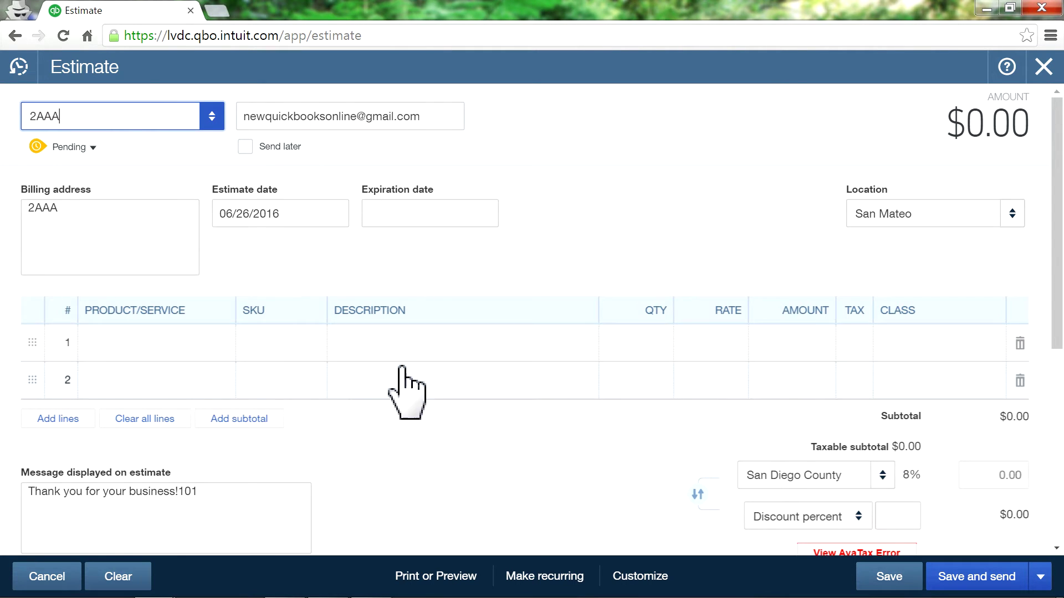
# Add a taxable Paint - Brushes line with quantity 100 and class Product Sales
pyautogui.click(163, 350)
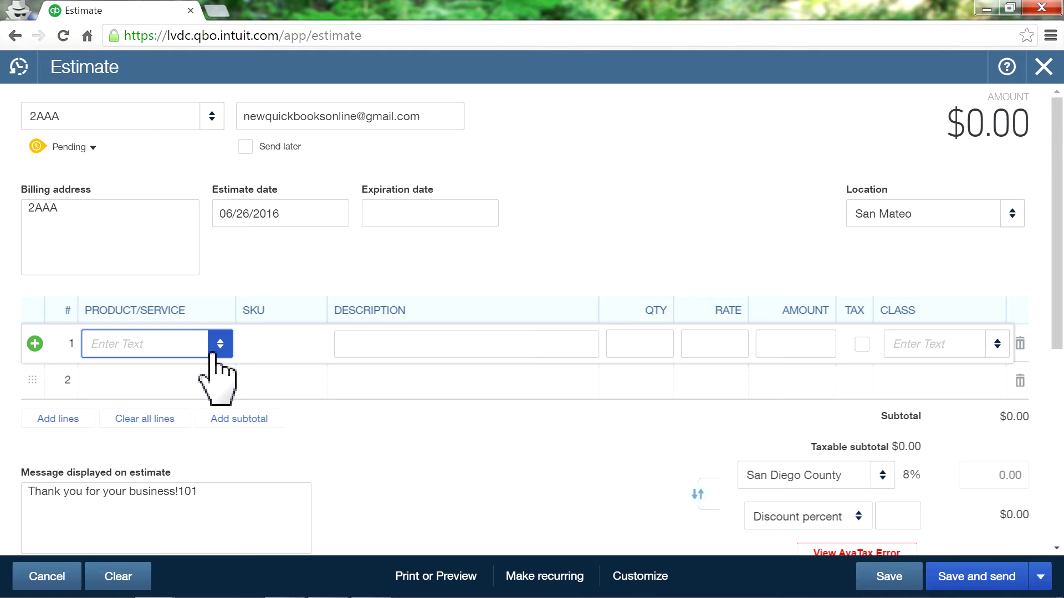
pyautogui.write('Paint')
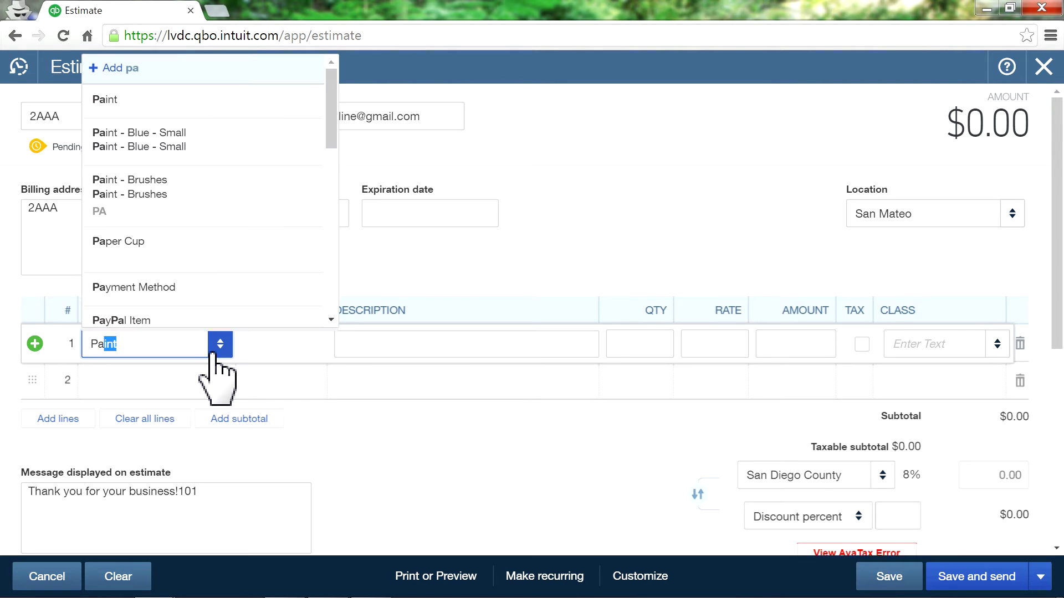
pyautogui.click(164, 189)
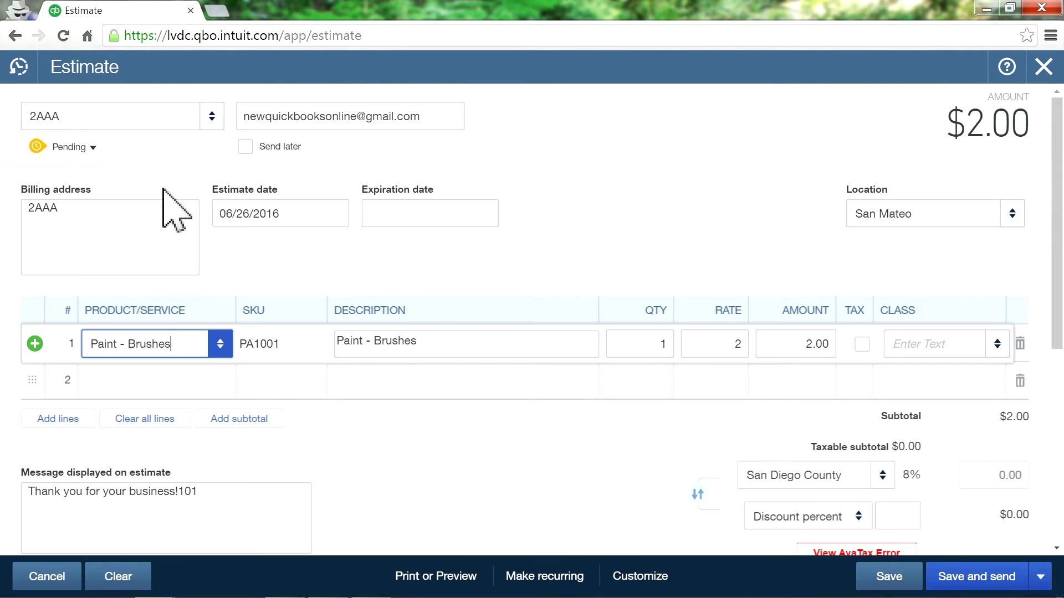
pyautogui.click(656, 344)
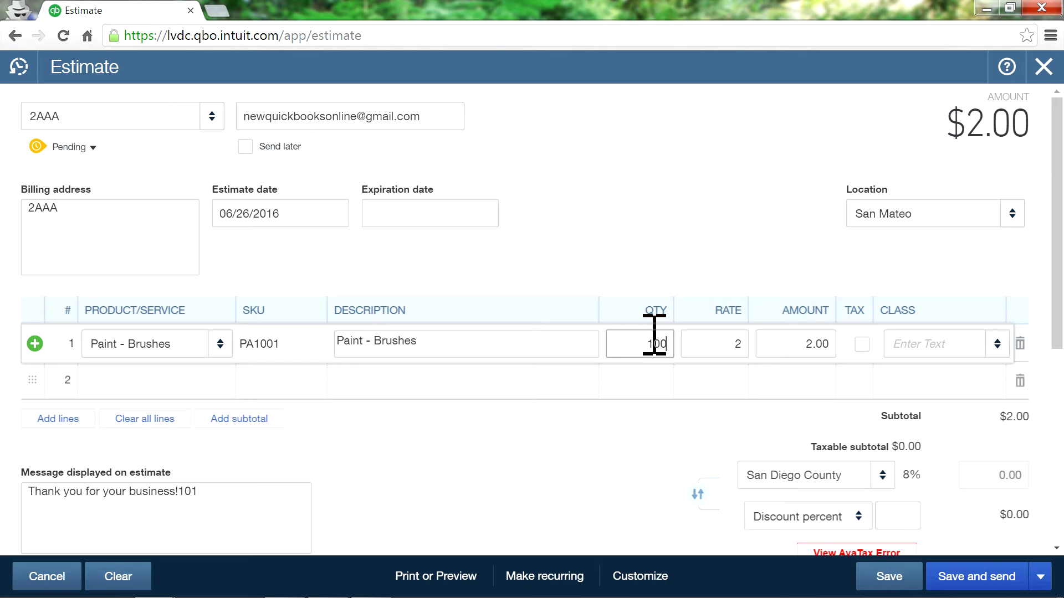
pyautogui.click(692, 244)
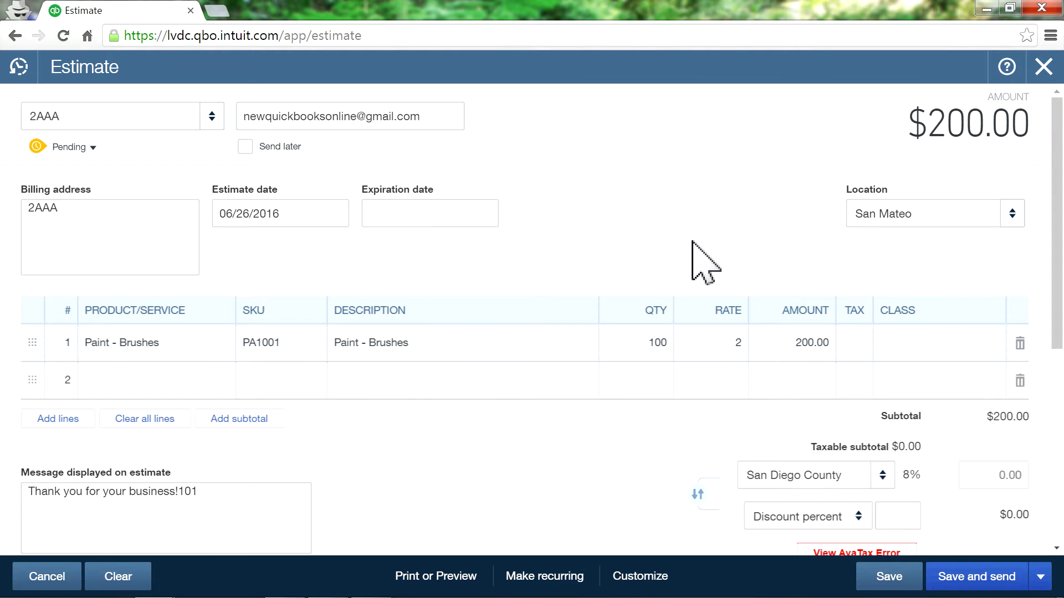
pyautogui.click(929, 344)
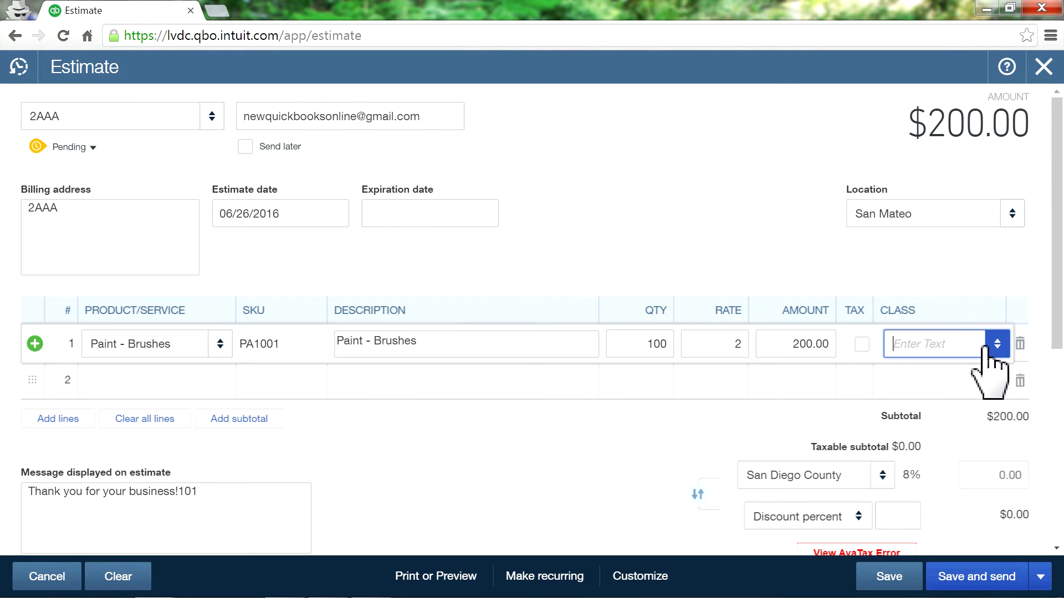
pyautogui.click(995, 347)
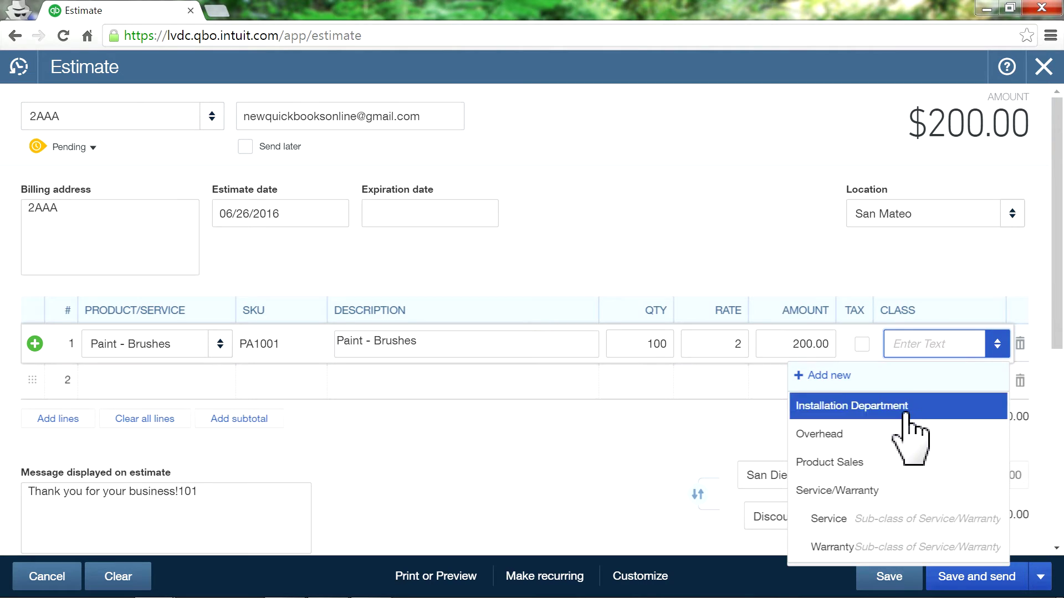
pyautogui.click(854, 465)
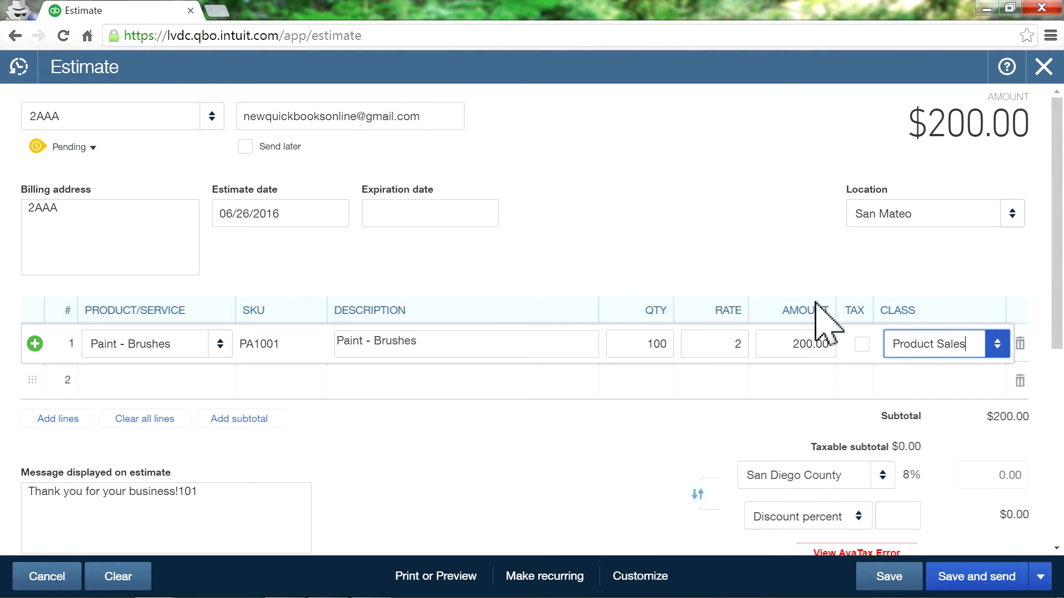
pyautogui.click(860, 345)
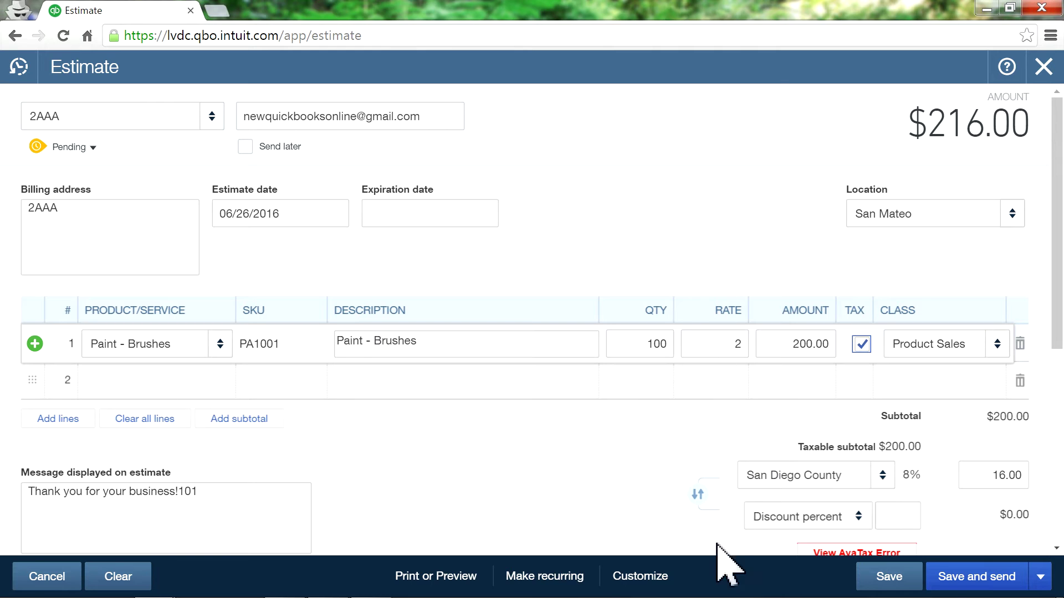
pyautogui.moveTo(720, 595)
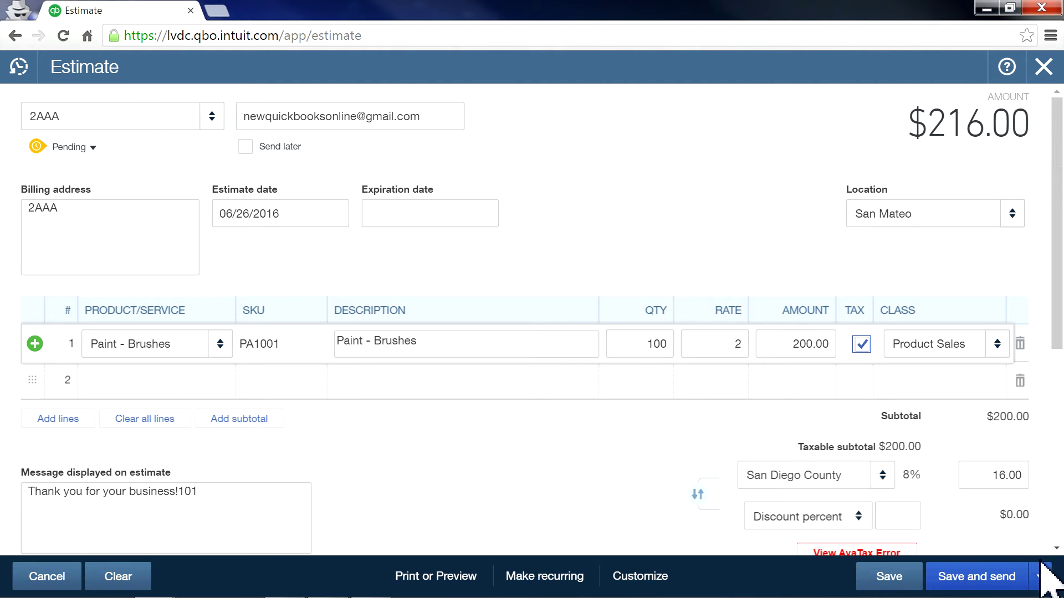
# Save estimate 5692, check the Copy to invoice options, and switch to Save and close
pyautogui.click(1041, 579)
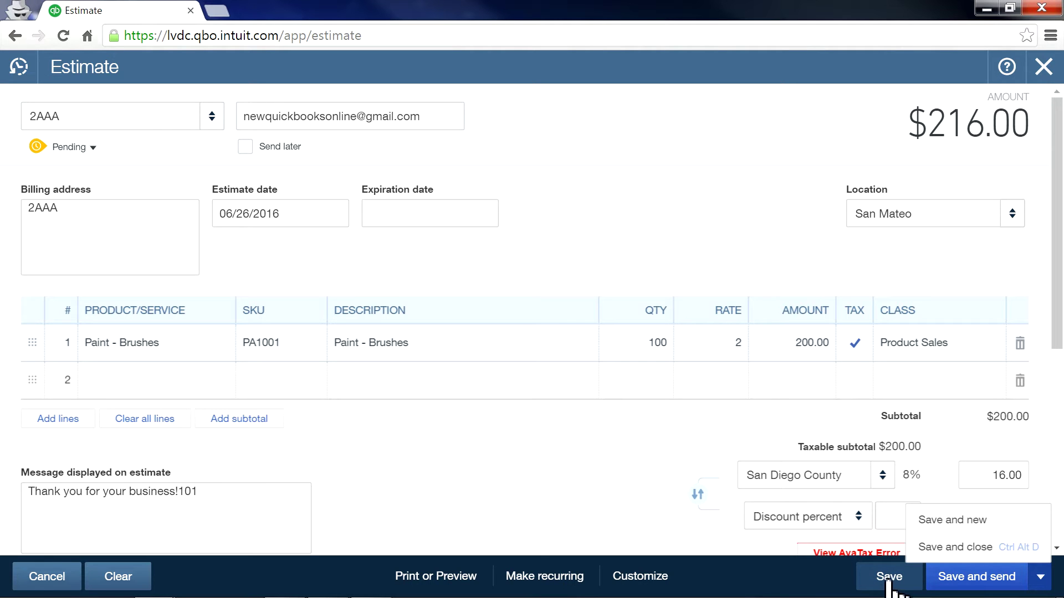
pyautogui.click(606, 475)
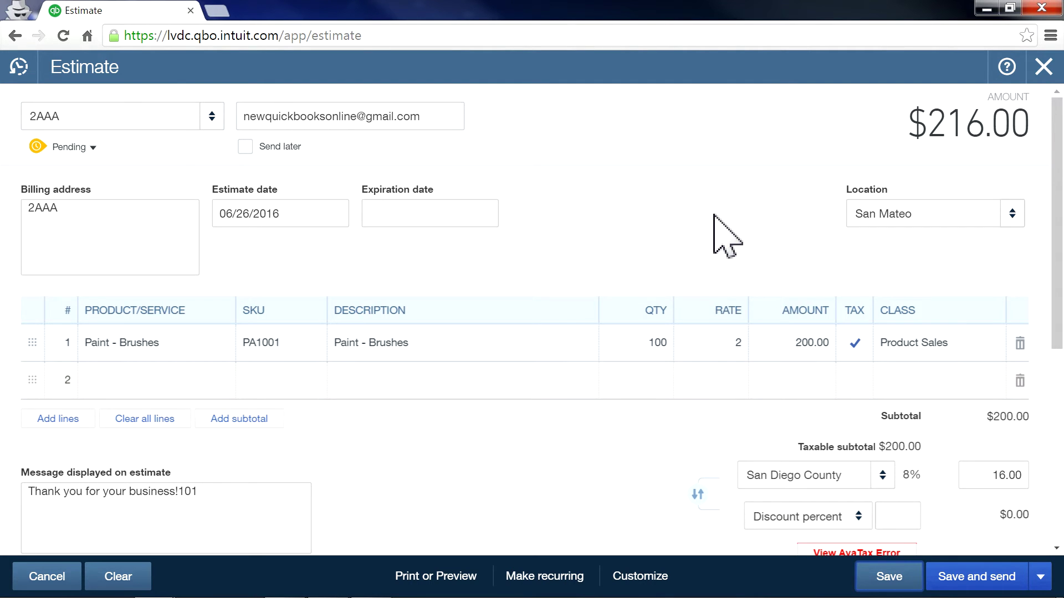
pyautogui.click(889, 581)
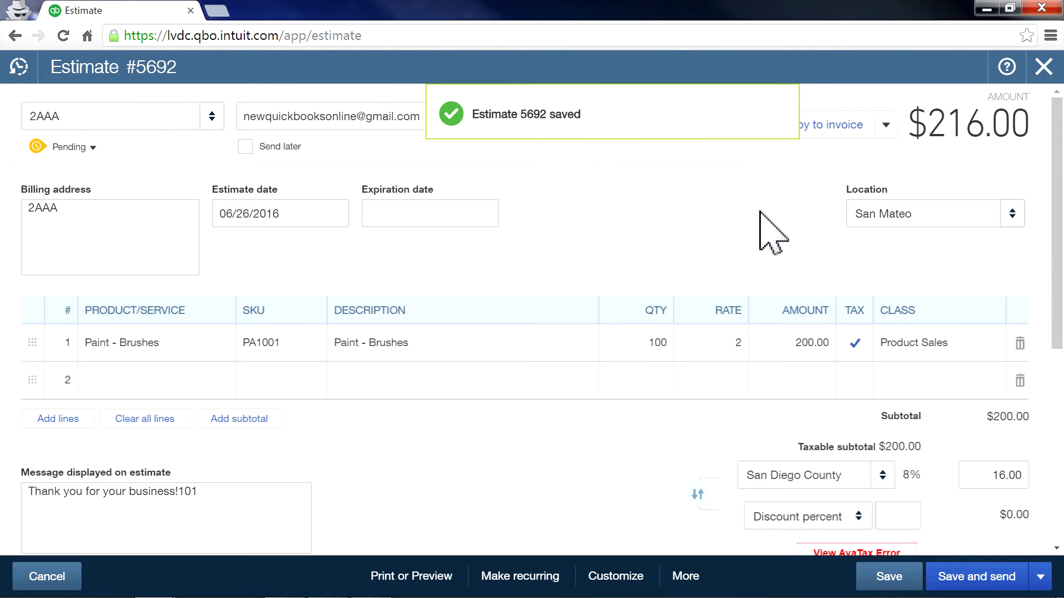
pyautogui.click(888, 127)
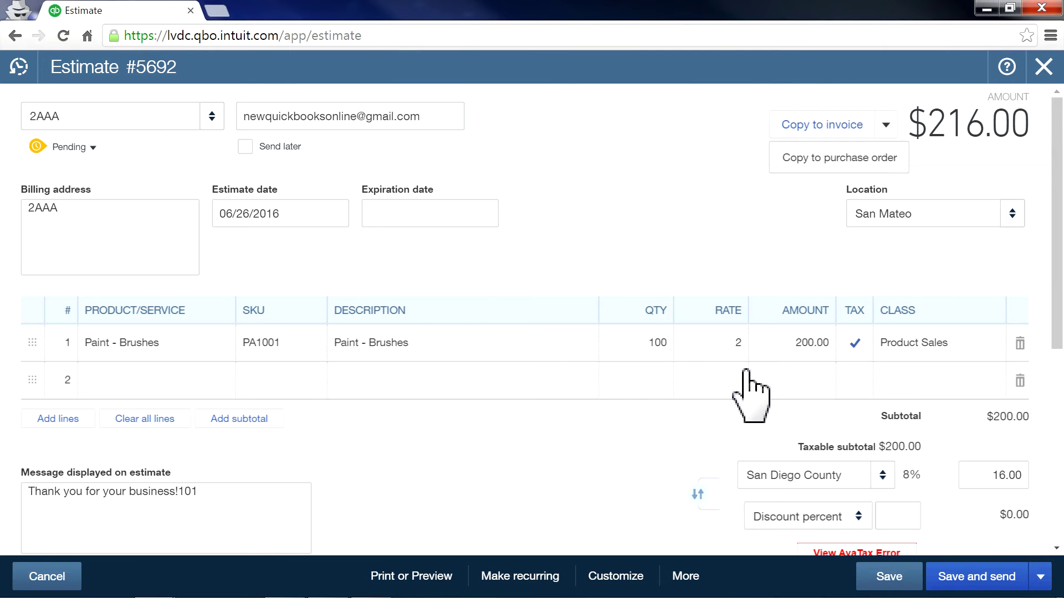
pyautogui.click(1040, 577)
pyautogui.click(992, 545)
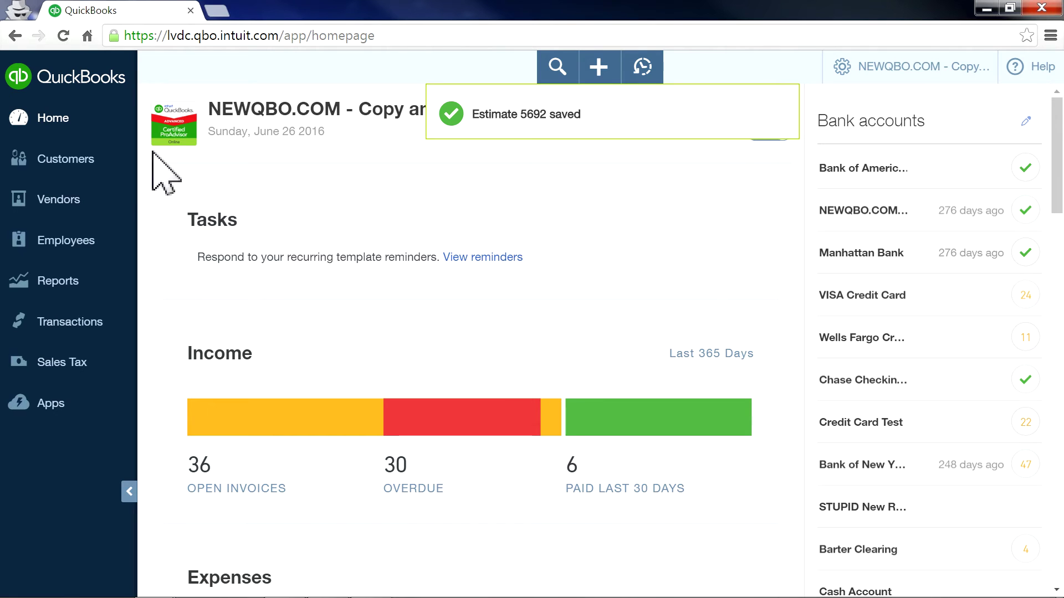
# Open 2AAA's open estimate 5692 from the Customers list and show its copy options
pyautogui.click(90, 161)
pyautogui.scroll(-3, 89, 177)
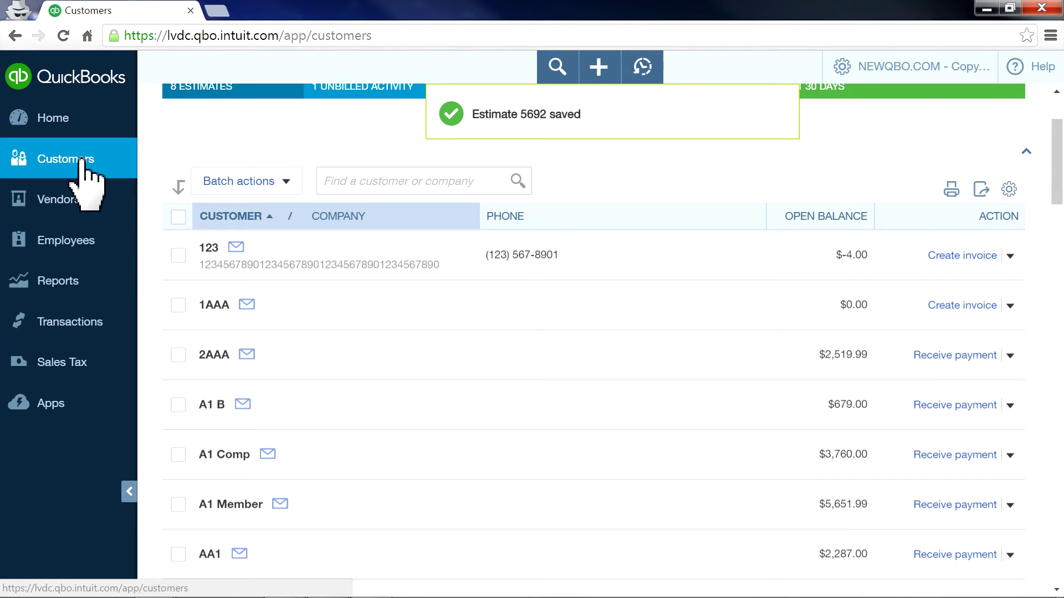
pyautogui.scroll(3, 214, 178)
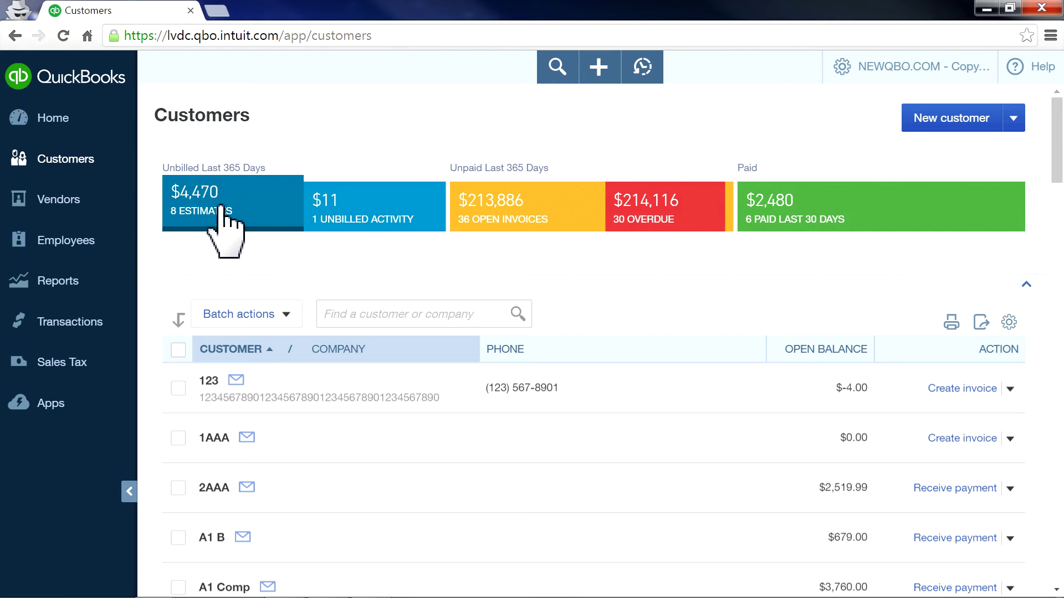
pyautogui.click(195, 200)
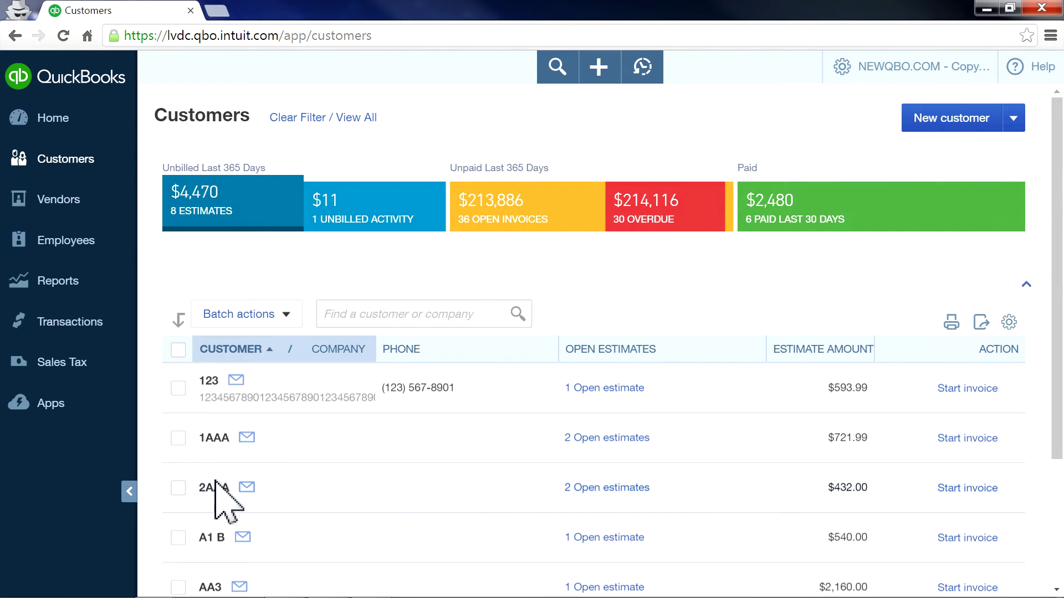
pyautogui.click(579, 489)
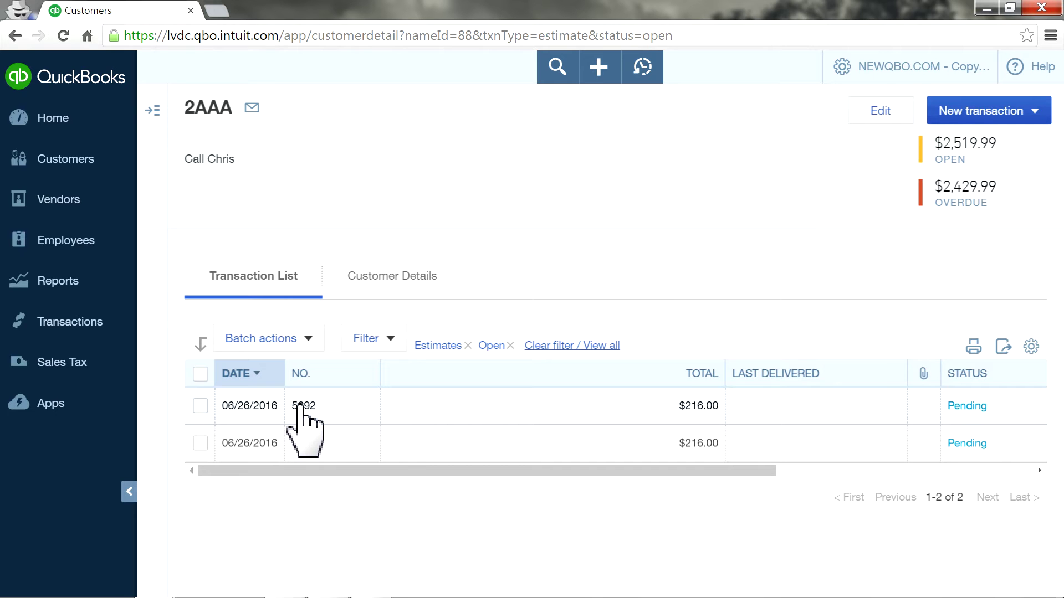
pyautogui.click(300, 406)
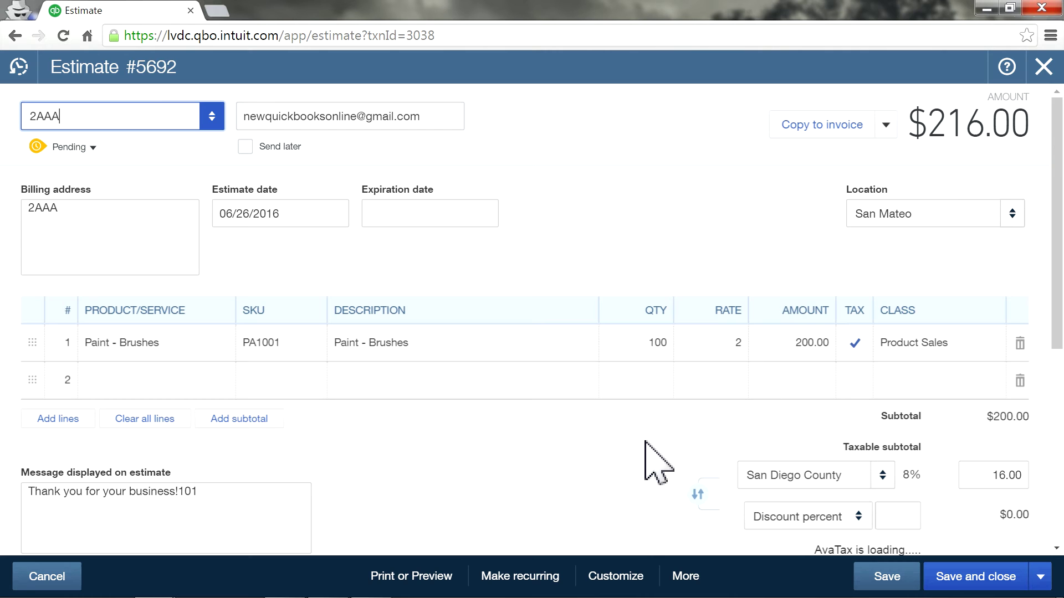
pyautogui.click(885, 126)
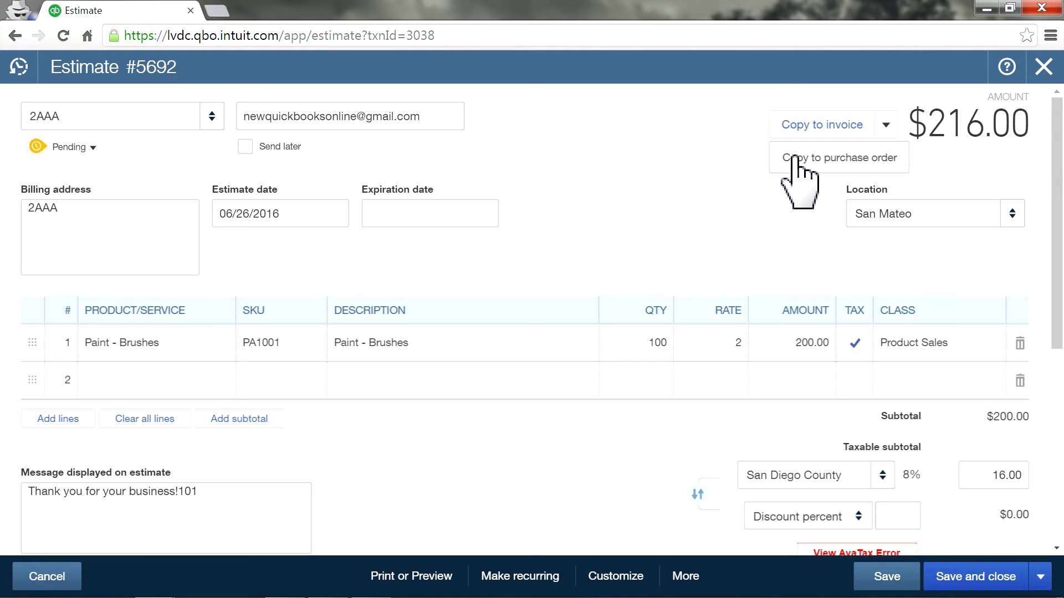
# Copy the estimate into a new purchase order with vendor A1 Supplier
pyautogui.click(796, 158)
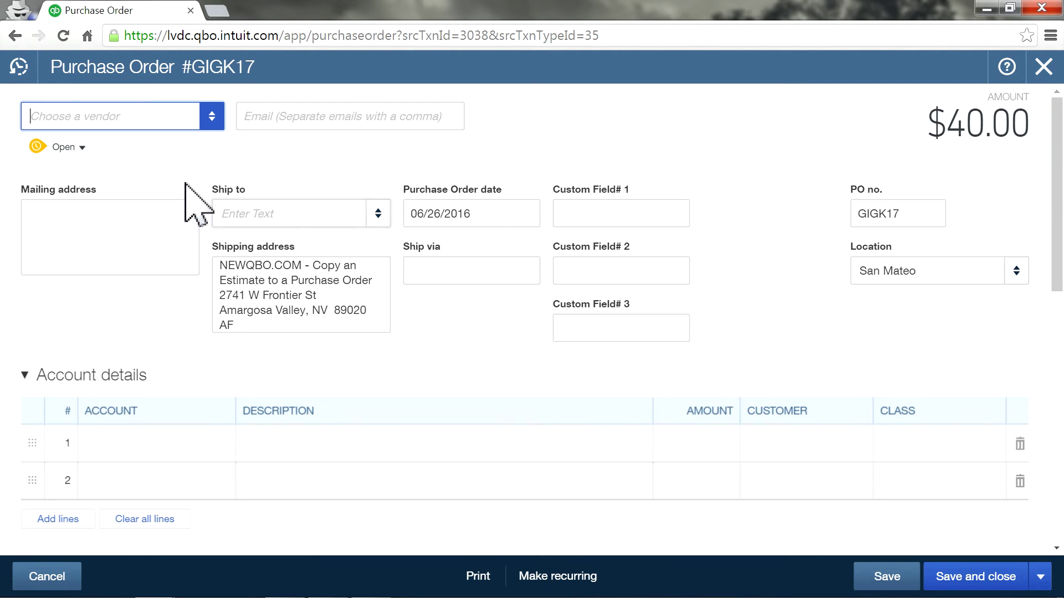
pyautogui.scroll(-5, 377, 432)
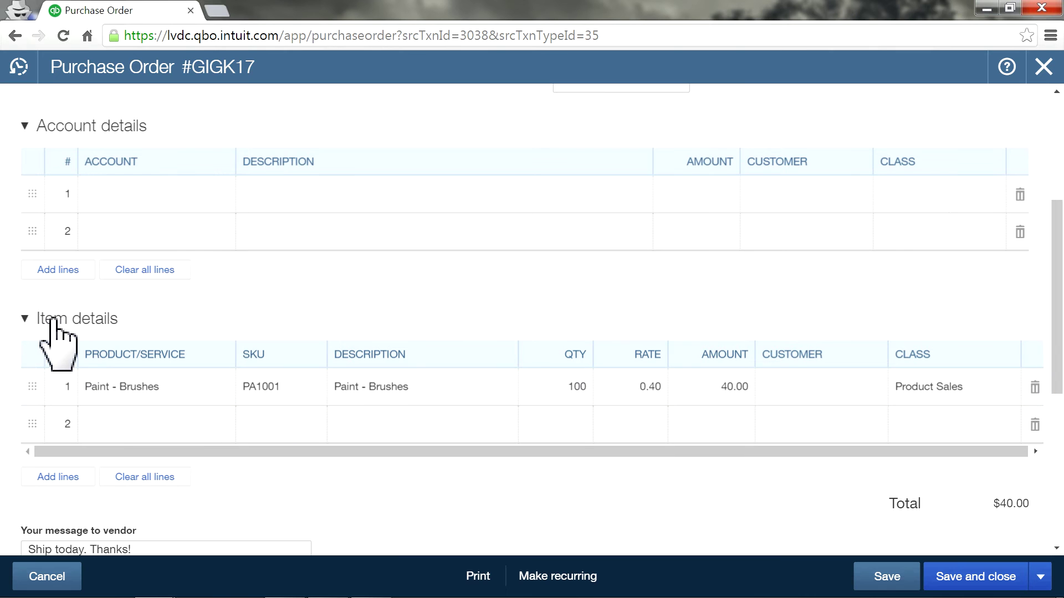
pyautogui.scroll(1, 363, 289)
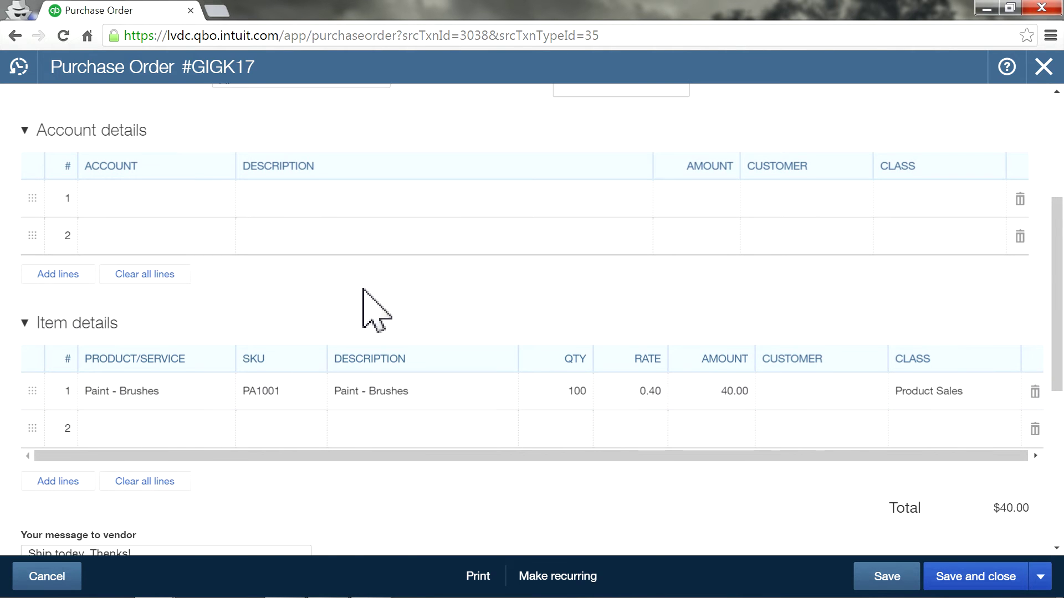
pyautogui.scroll(3, 399, 320)
pyautogui.scroll(-5, 427, 351)
pyautogui.scroll(7, 428, 351)
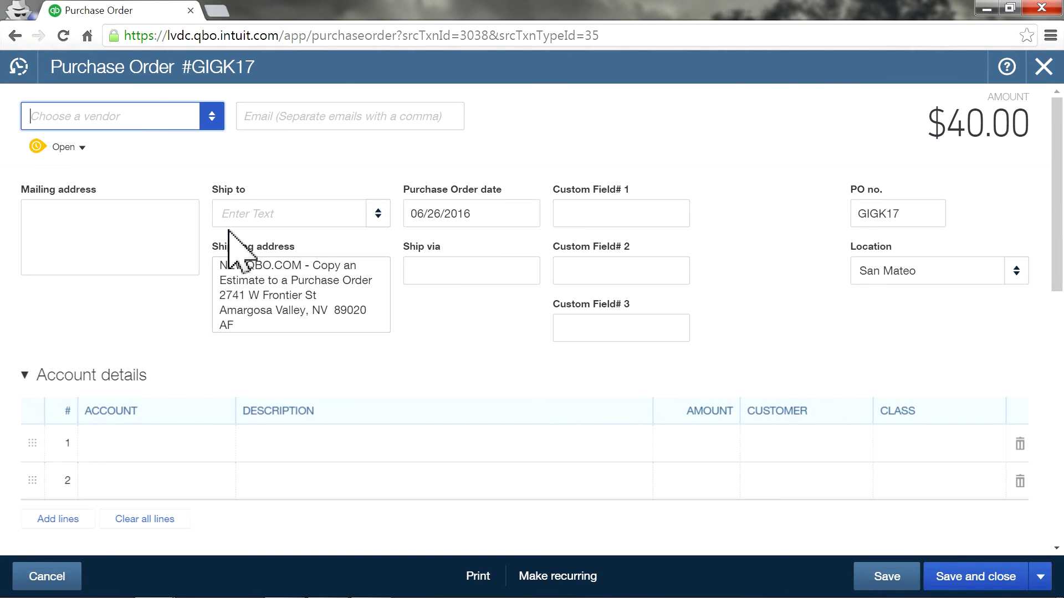
pyautogui.click(211, 116)
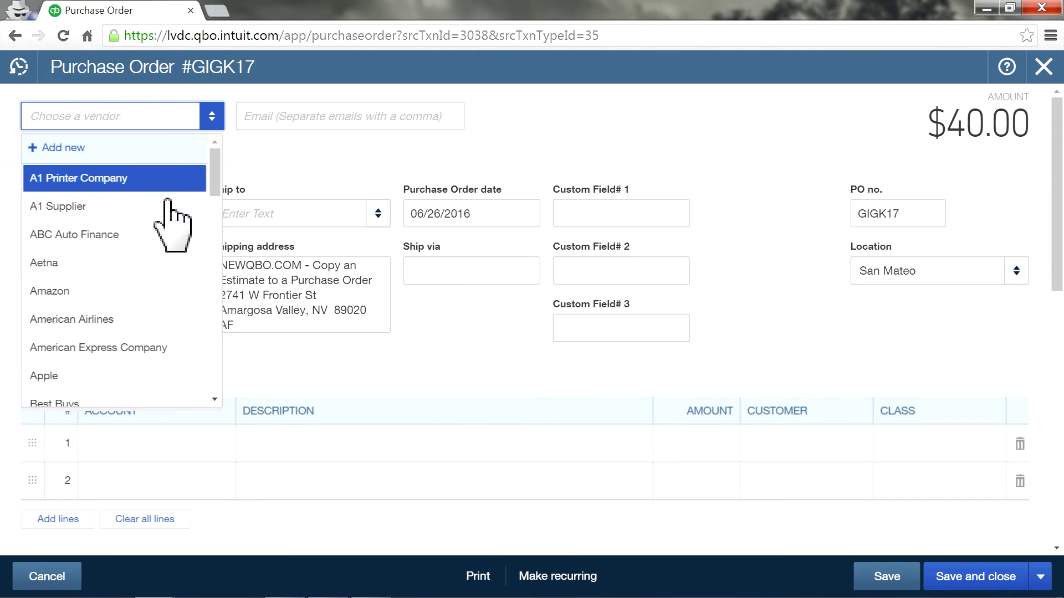
pyautogui.click(89, 221)
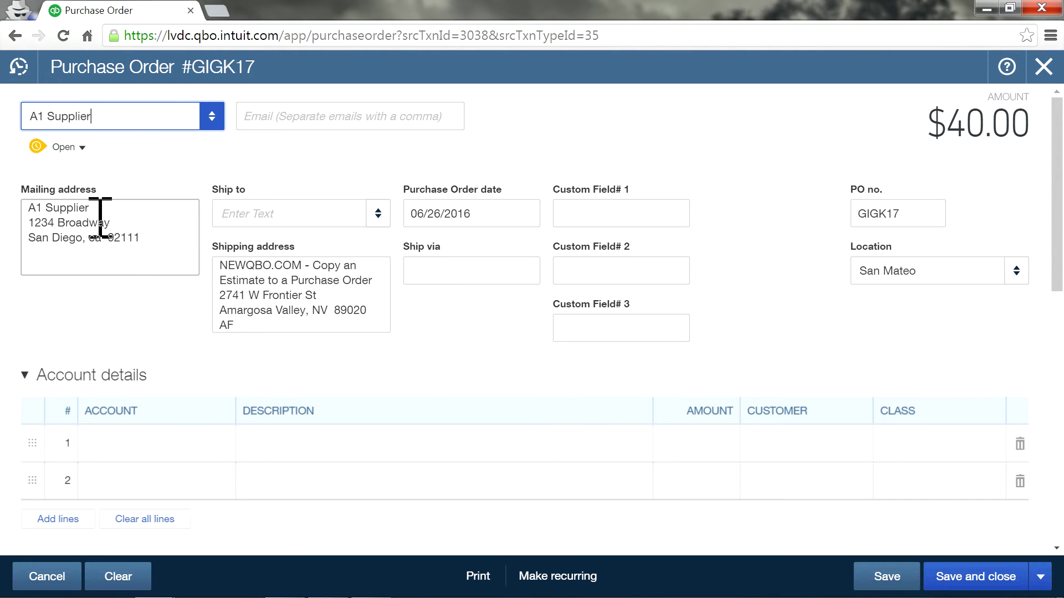
# Assign the Paint - Brushes line to customer 2AAA and save purchase order GIGK17
pyautogui.scroll(-3, 698, 354)
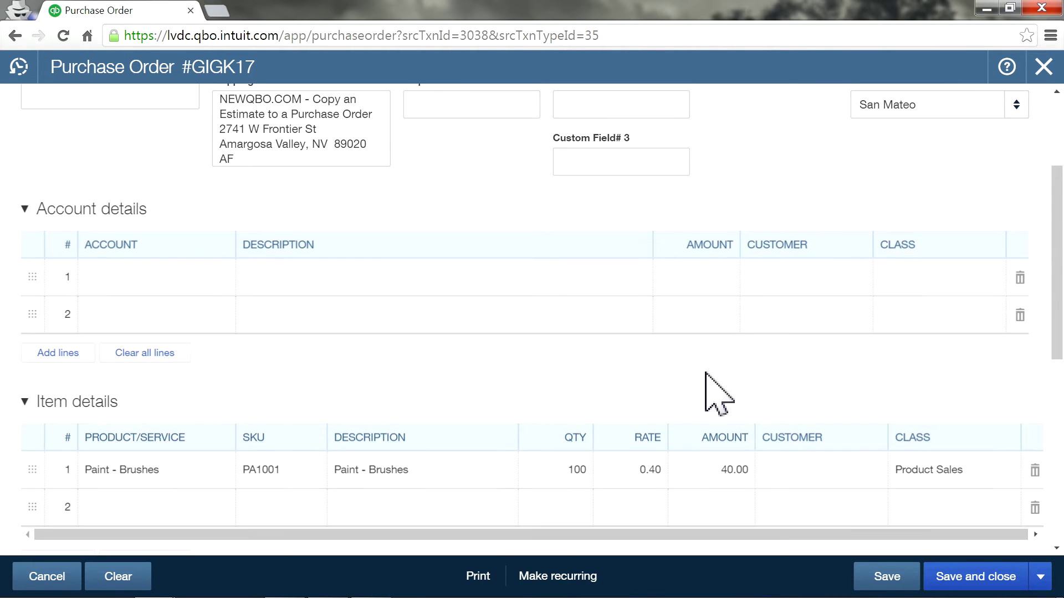
pyautogui.click(808, 468)
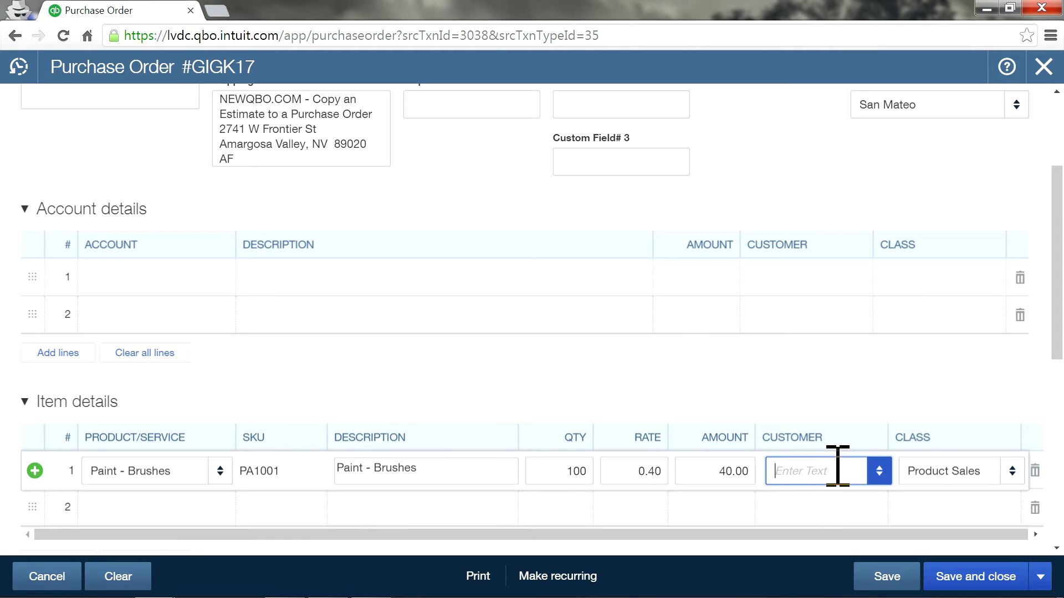
pyautogui.click(867, 472)
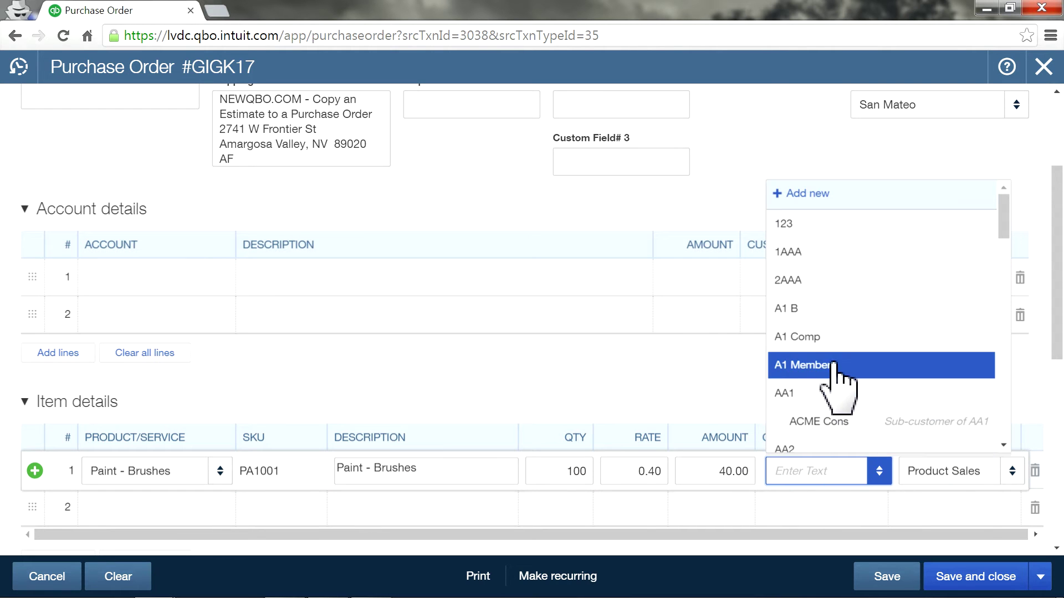
pyautogui.click(818, 281)
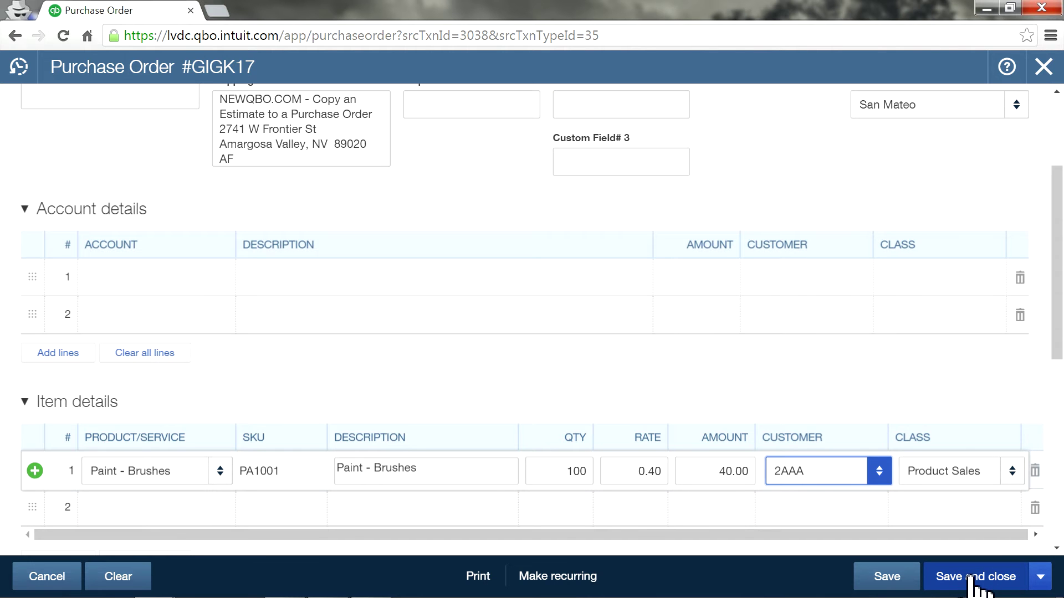
pyautogui.scroll(3, 949, 356)
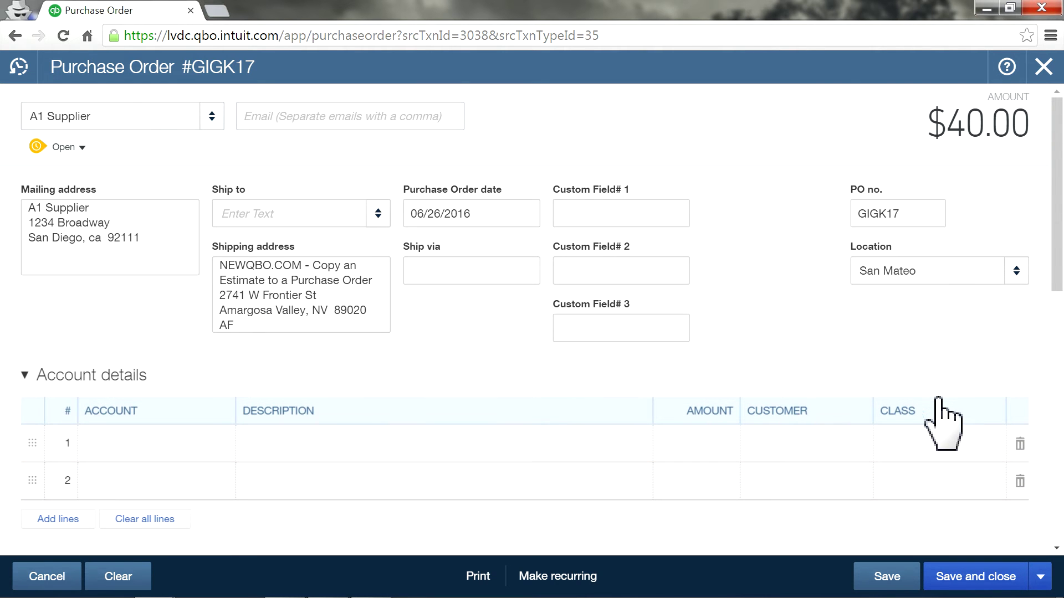
pyautogui.scroll(-5, 931, 410)
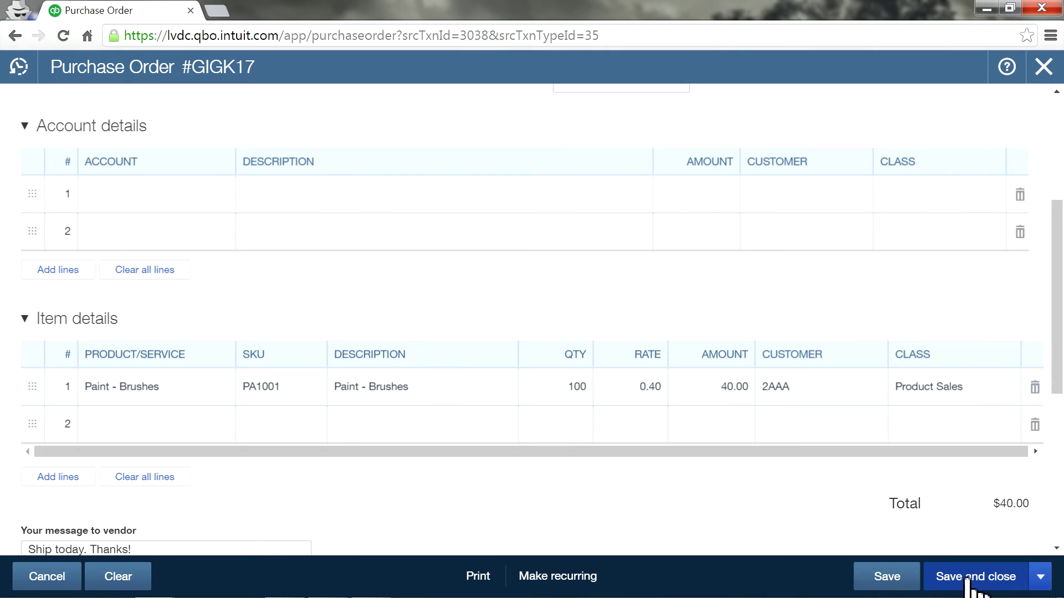
pyautogui.click(967, 577)
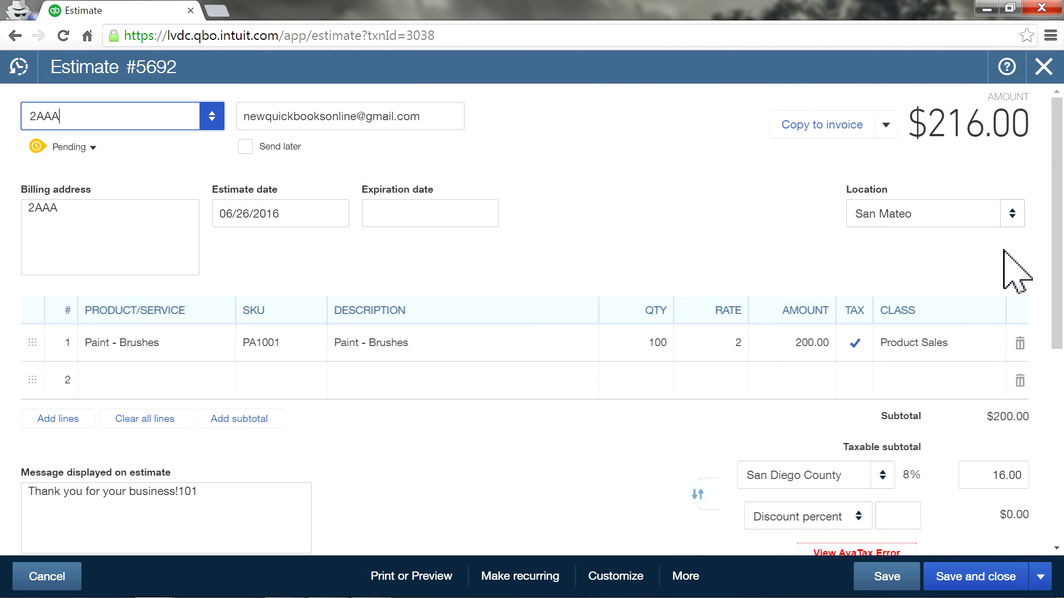
# Close estimate 5692 and review 2AAA's open estimates 5692 and 5689 at $216.00
pyautogui.click(1040, 63)
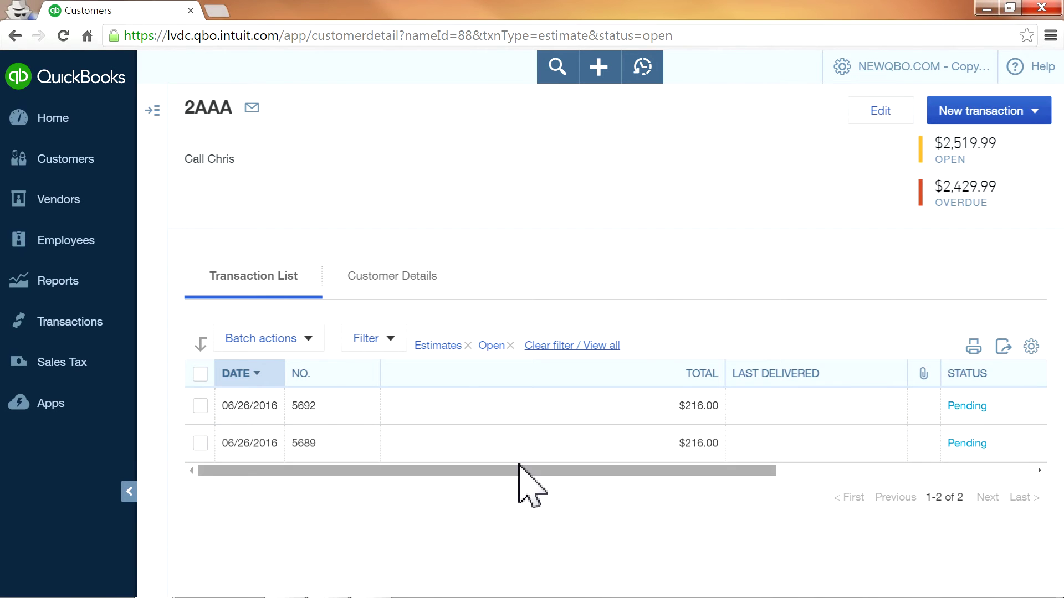
pyautogui.moveTo(521, 470); pyautogui.dragTo(820, 485)
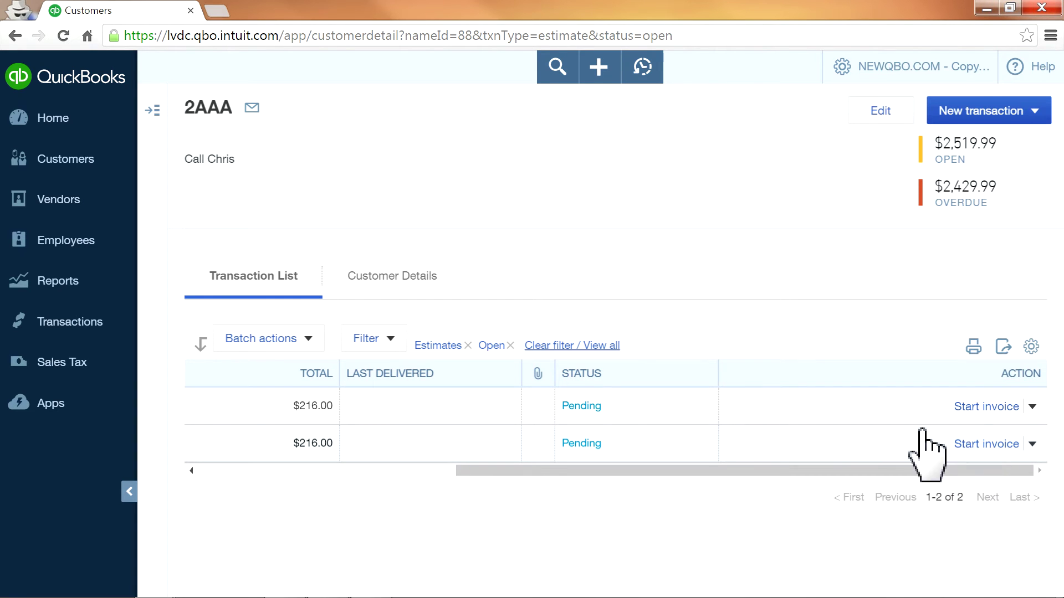
pyautogui.moveTo(743, 470); pyautogui.dragTo(356, 470)
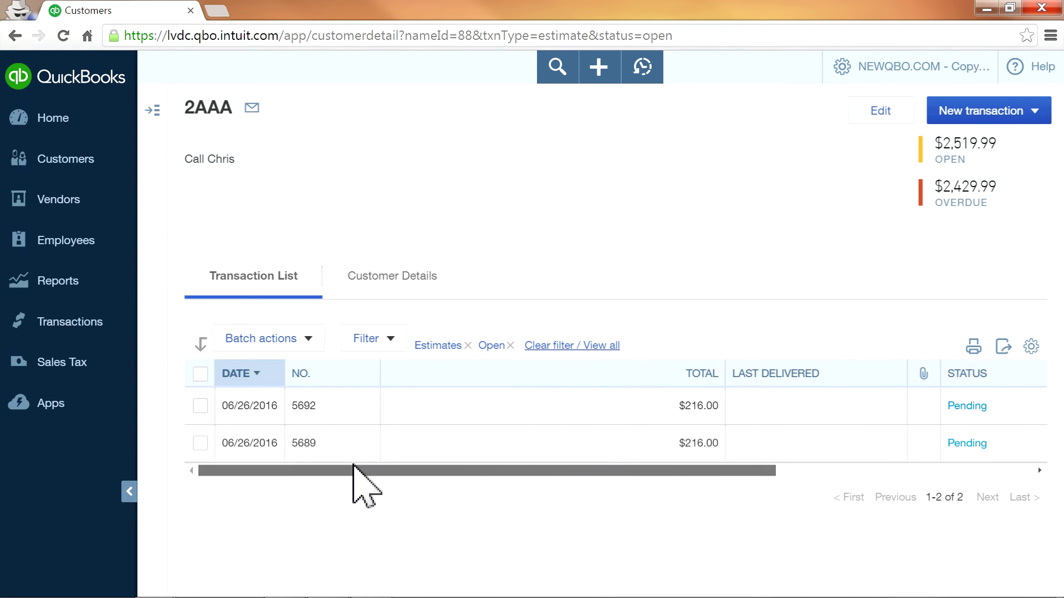
# Return Home, open Products and Services from the gear menu, and start a new item
pyautogui.click(51, 133)
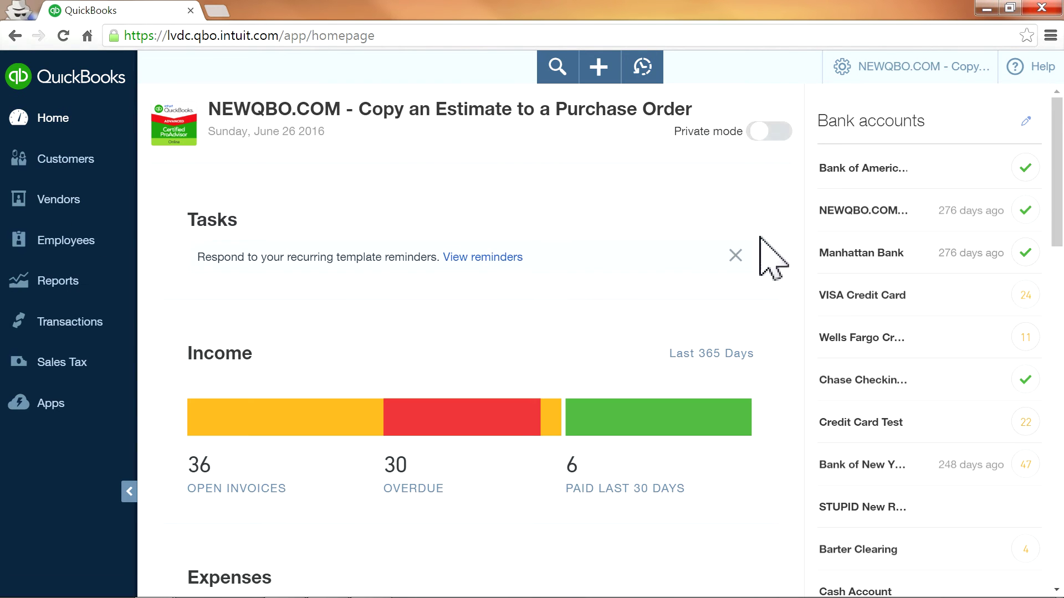
pyautogui.click(887, 70)
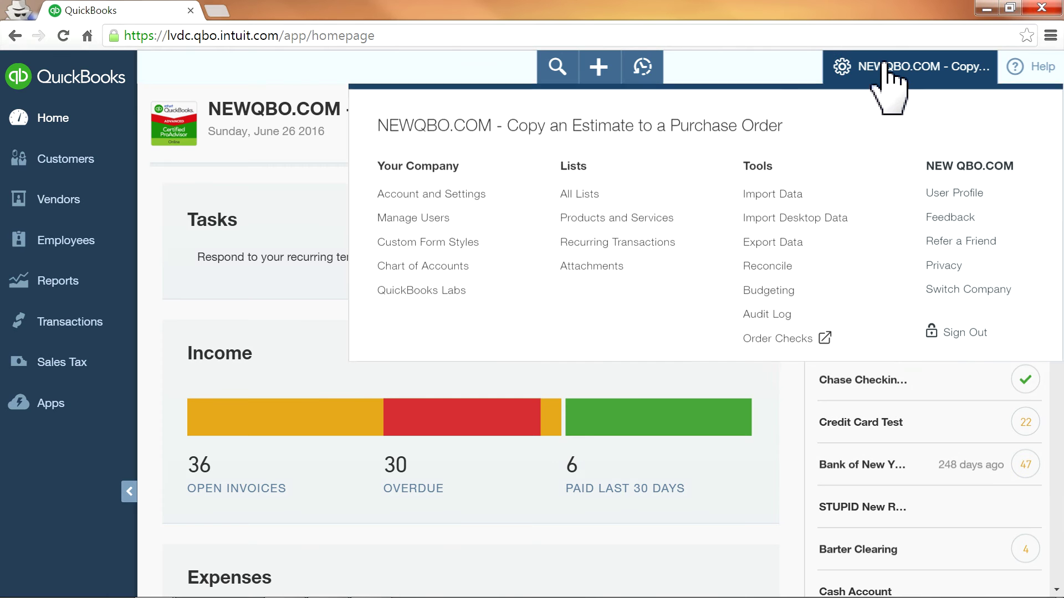
pyautogui.click(663, 231)
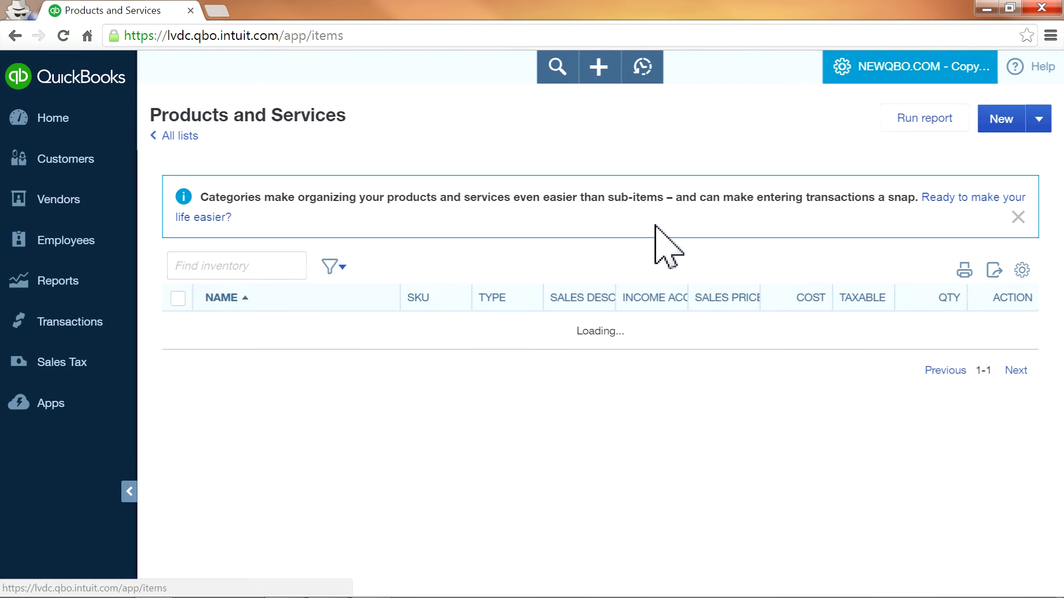
pyautogui.click(989, 120)
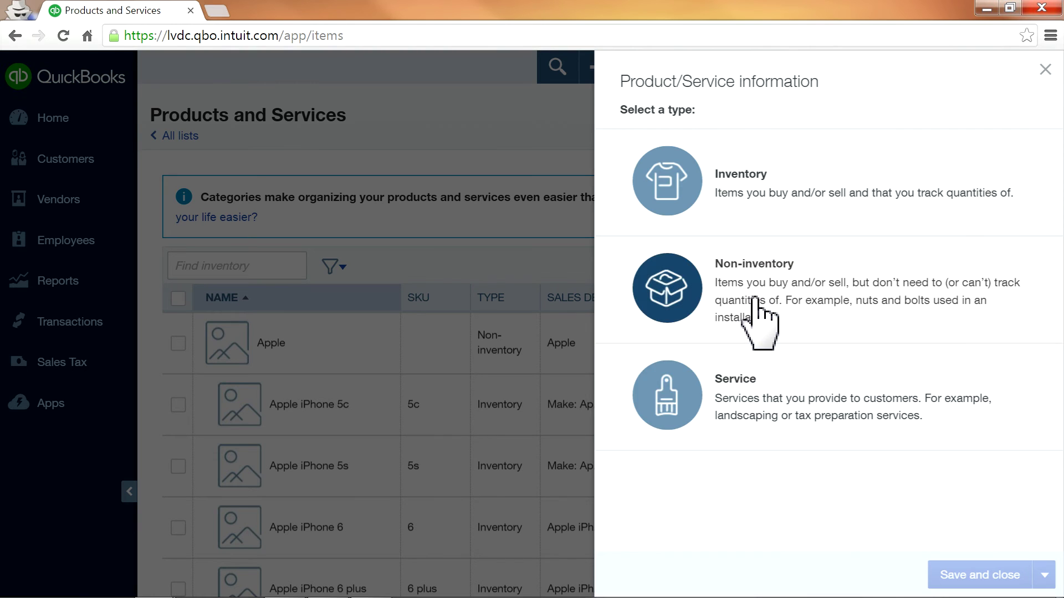
# Create a Non-inventory item named Apple Pad with a sales price of 100
pyautogui.click(693, 285)
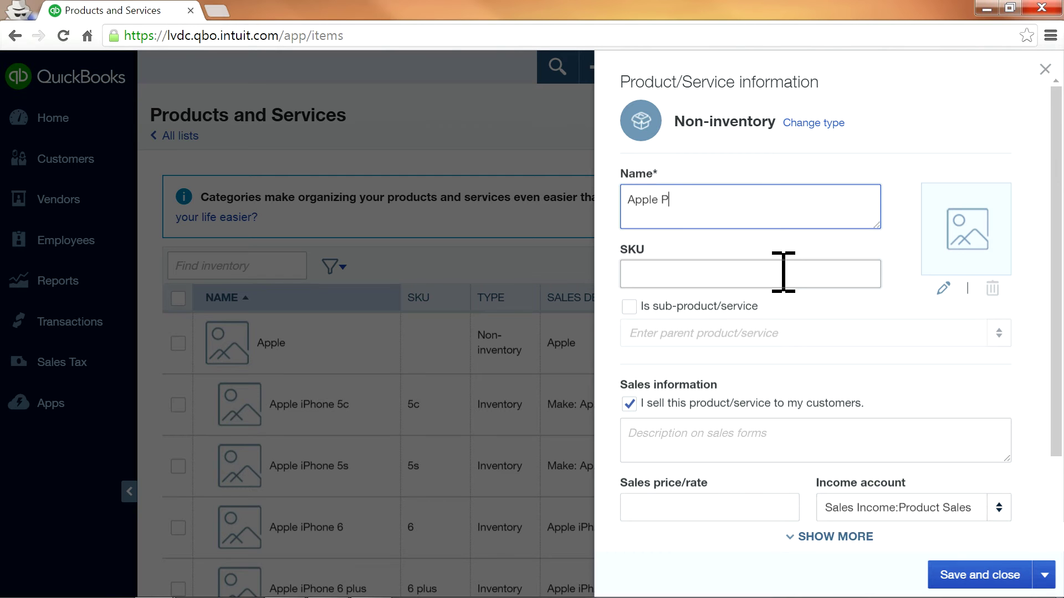
pyautogui.scroll(-2, 864, 365)
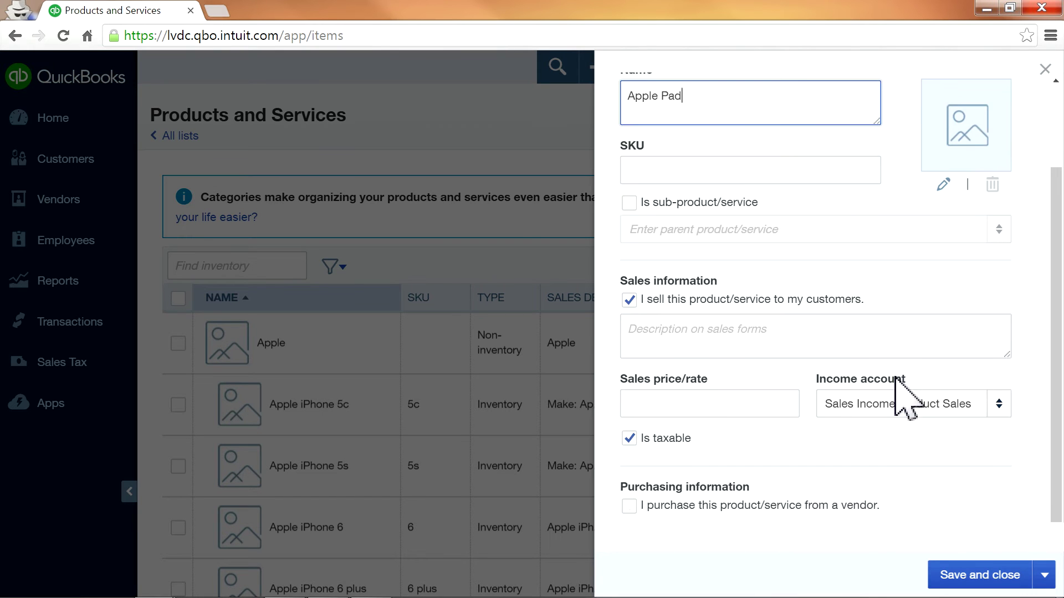
pyautogui.scroll(2, 854, 332)
pyautogui.scroll(-2, 882, 369)
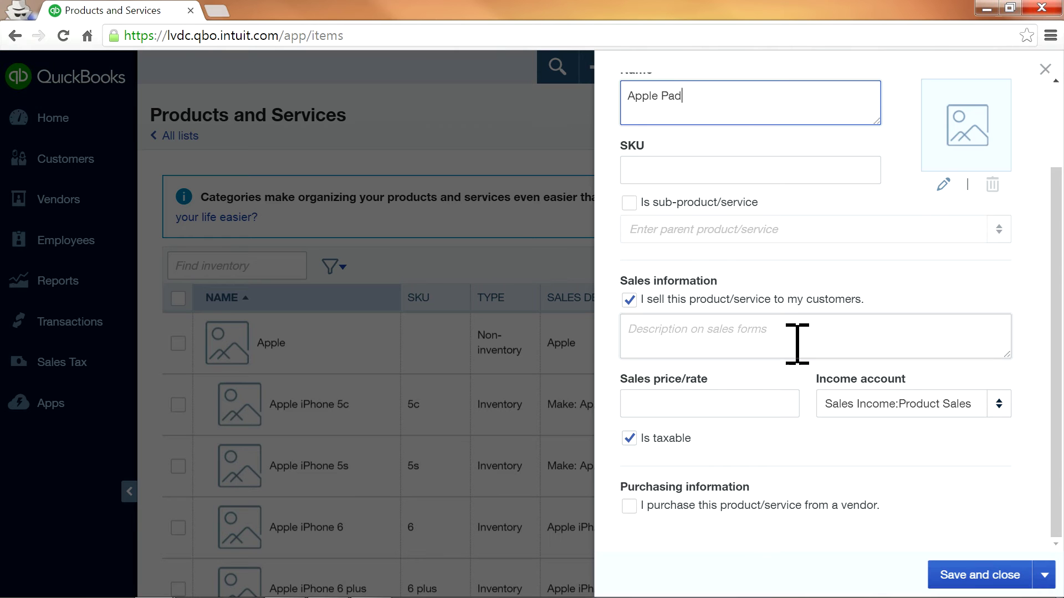
pyautogui.scroll(2, 800, 357)
pyautogui.scroll(-1, 803, 368)
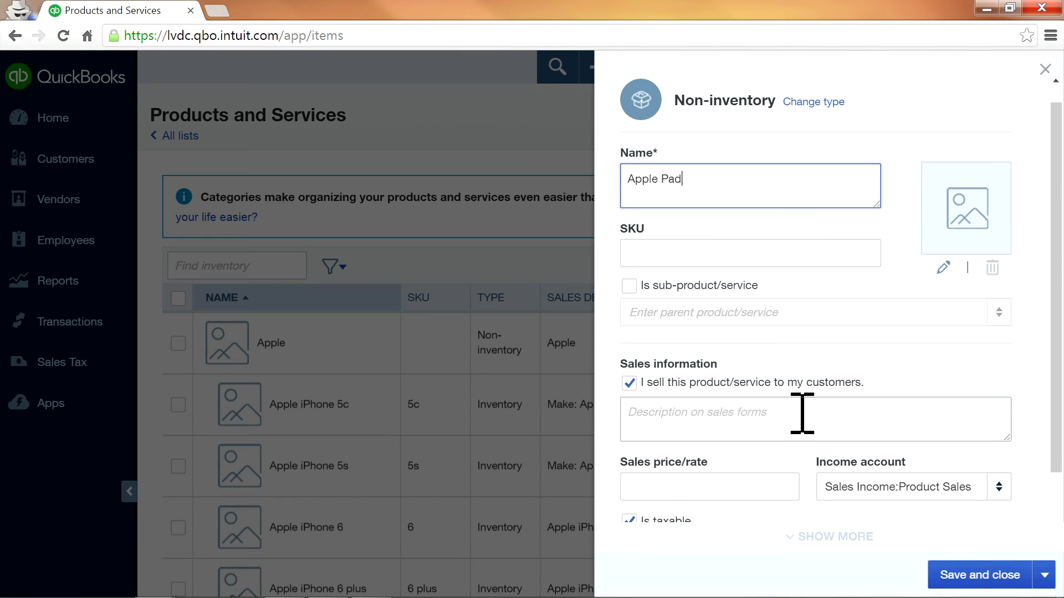
pyautogui.scroll(-2, 771, 467)
pyautogui.click(768, 407)
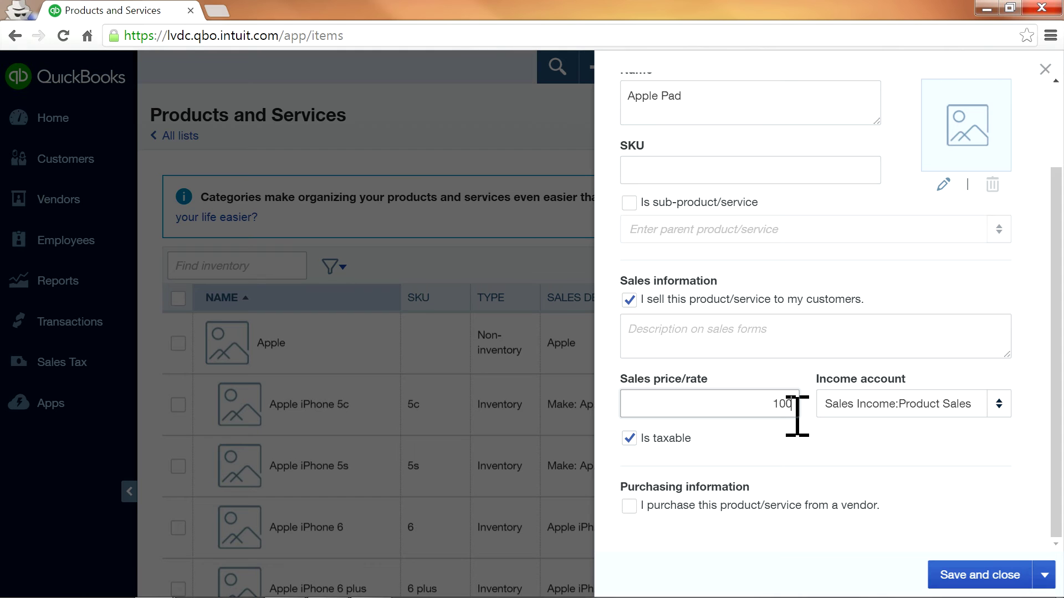
pyautogui.click(851, 473)
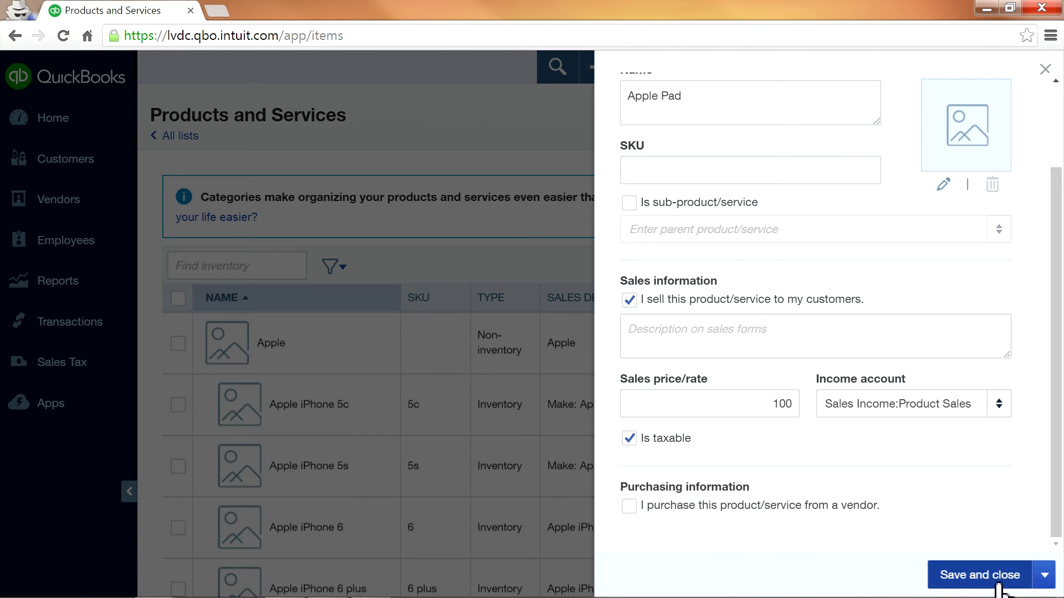
# Toggle the purchased-from-vendor option on and back off, then save Apple Pad
pyautogui.click(629, 506)
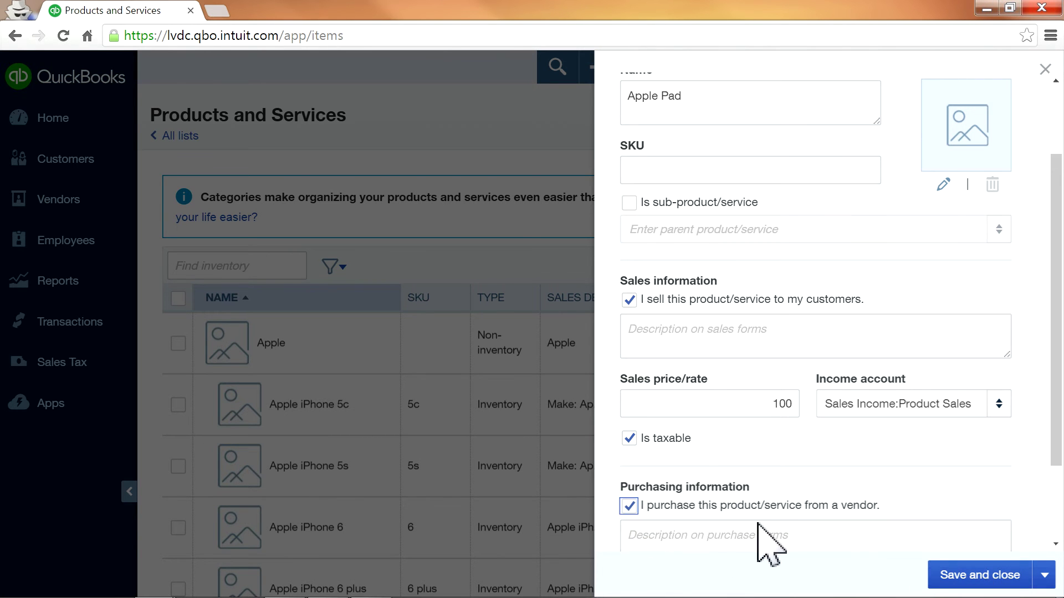
pyautogui.scroll(-2, 765, 541)
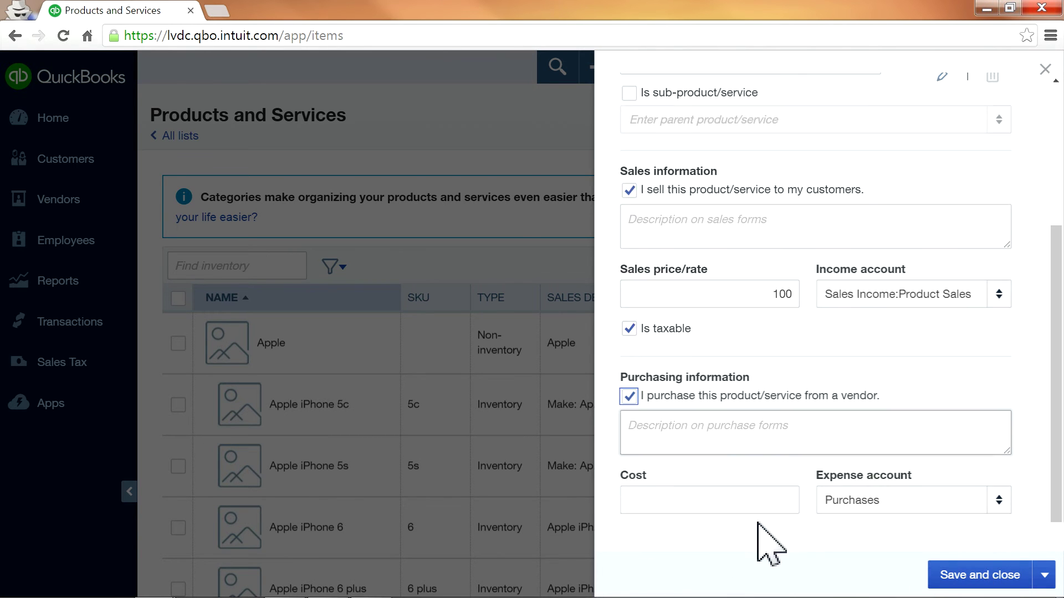
pyautogui.click(629, 396)
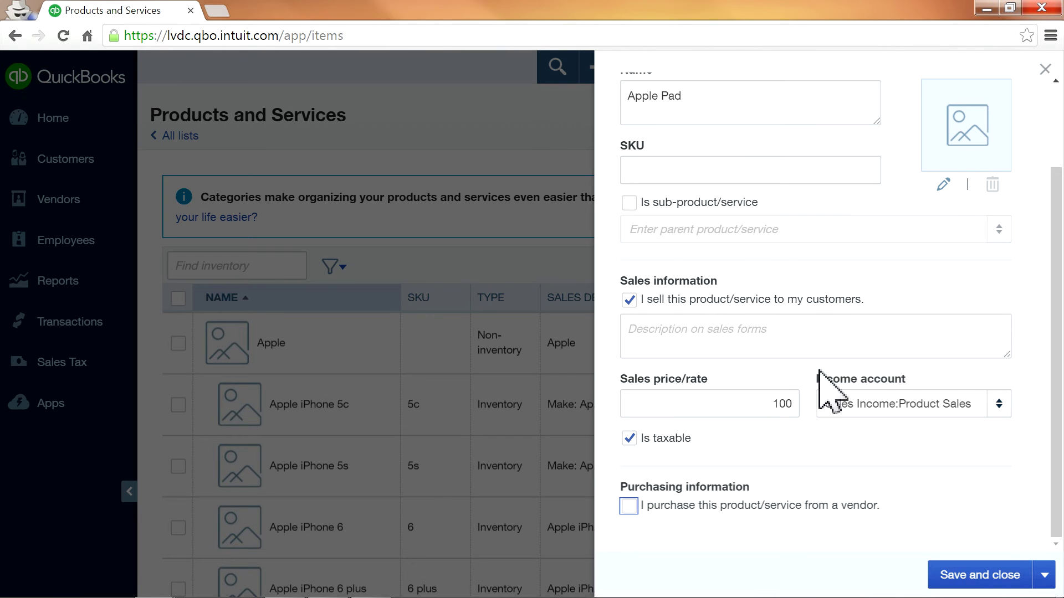
pyautogui.scroll(2, 725, 169)
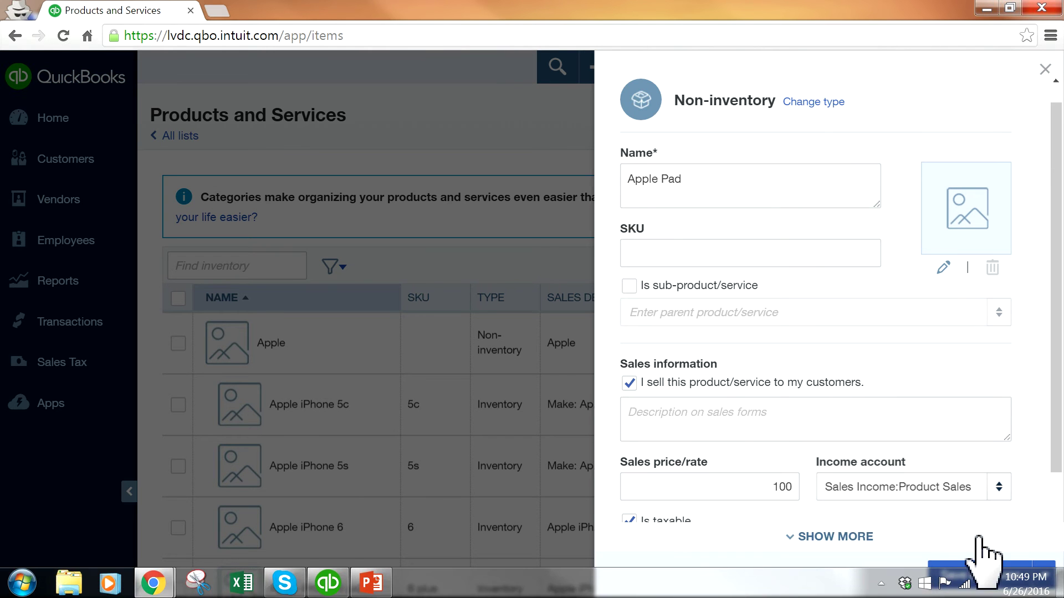
pyautogui.click(981, 577)
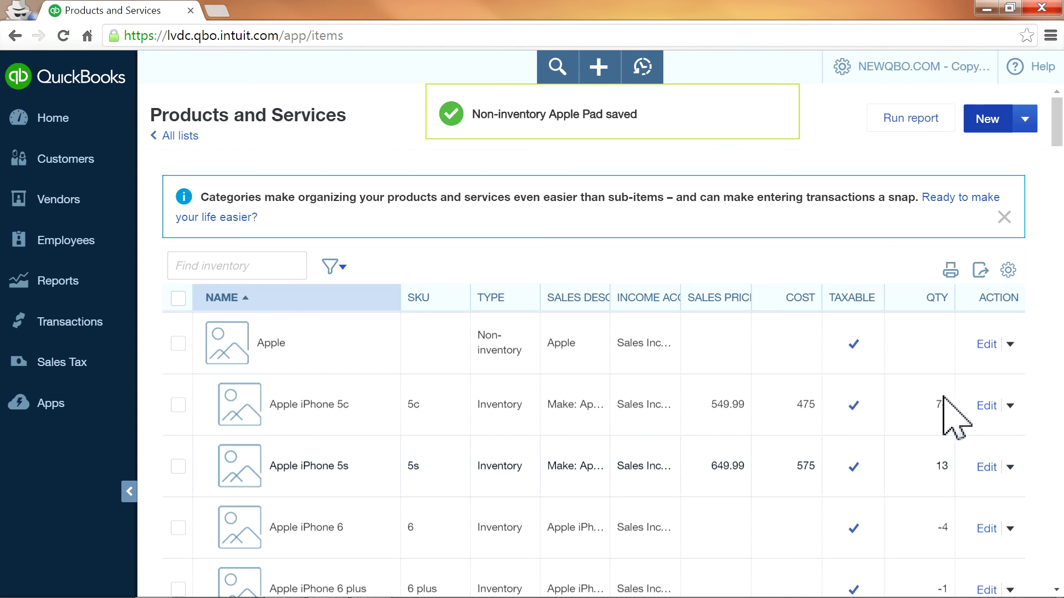
# Start a new estimate for customer 1AAA
pyautogui.click(598, 75)
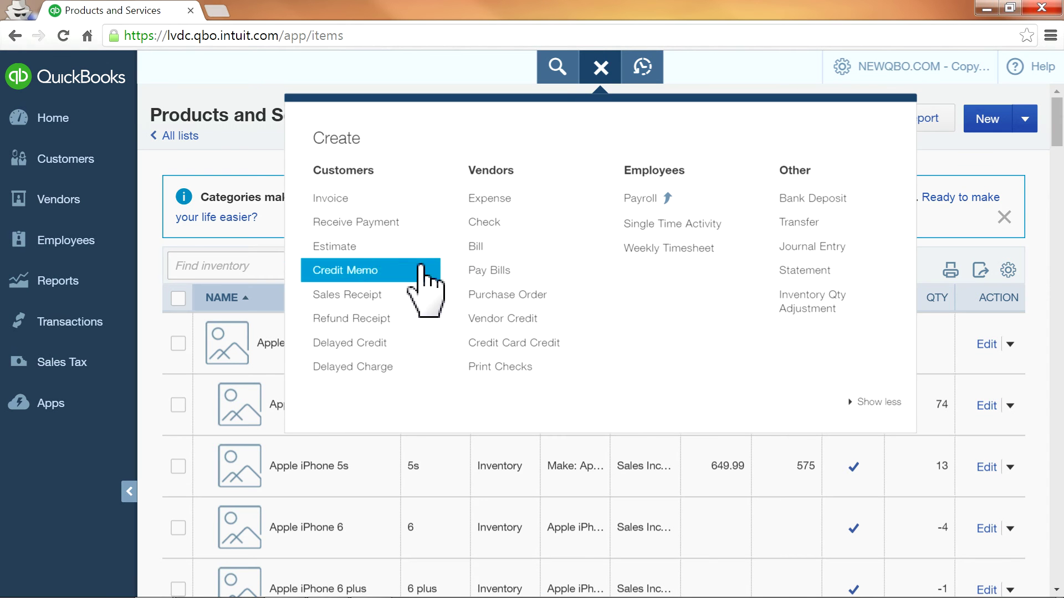
pyautogui.click(344, 249)
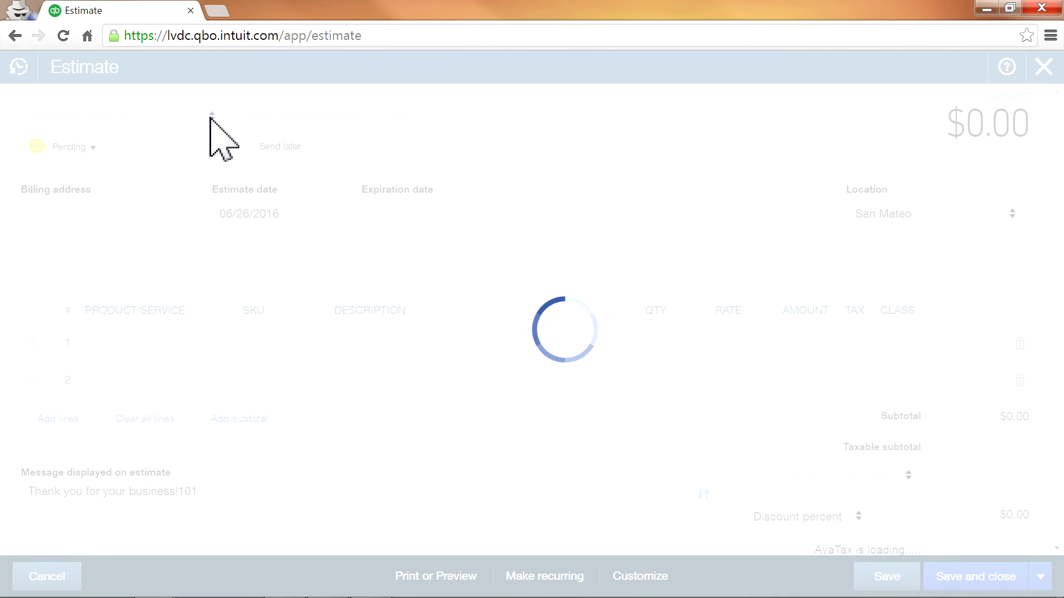
pyautogui.click(211, 119)
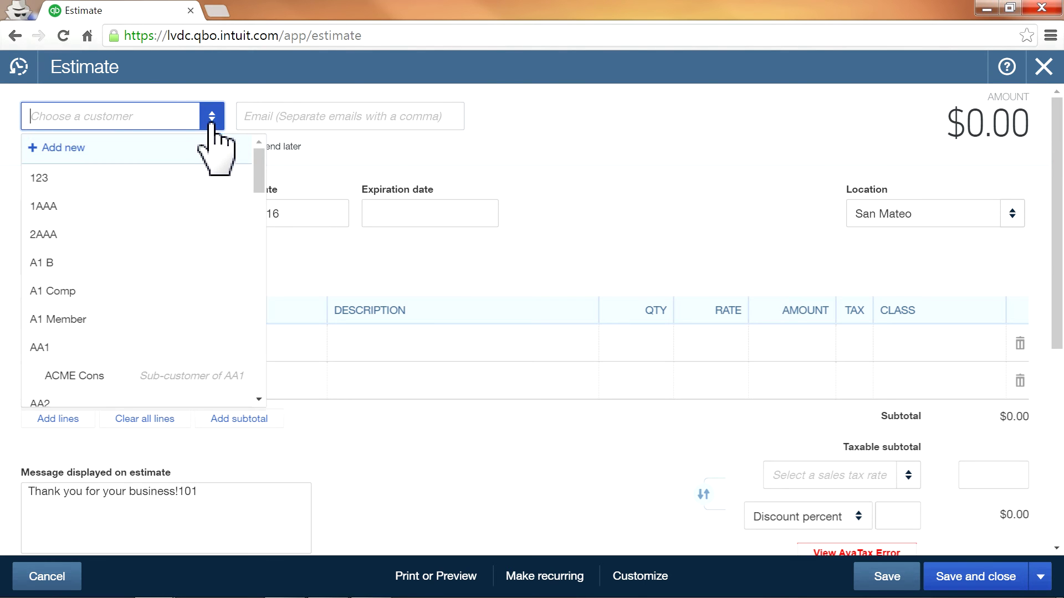
pyautogui.click(128, 212)
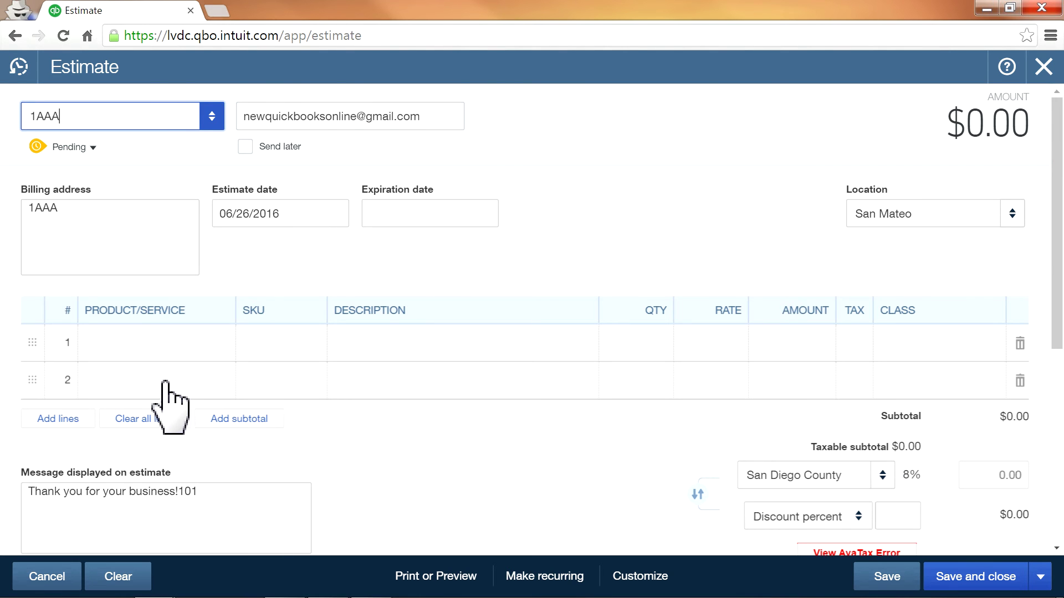
# Add an Apple Pad line with class Product Sales and save estimate 5693 at $108.00
pyautogui.click(160, 347)
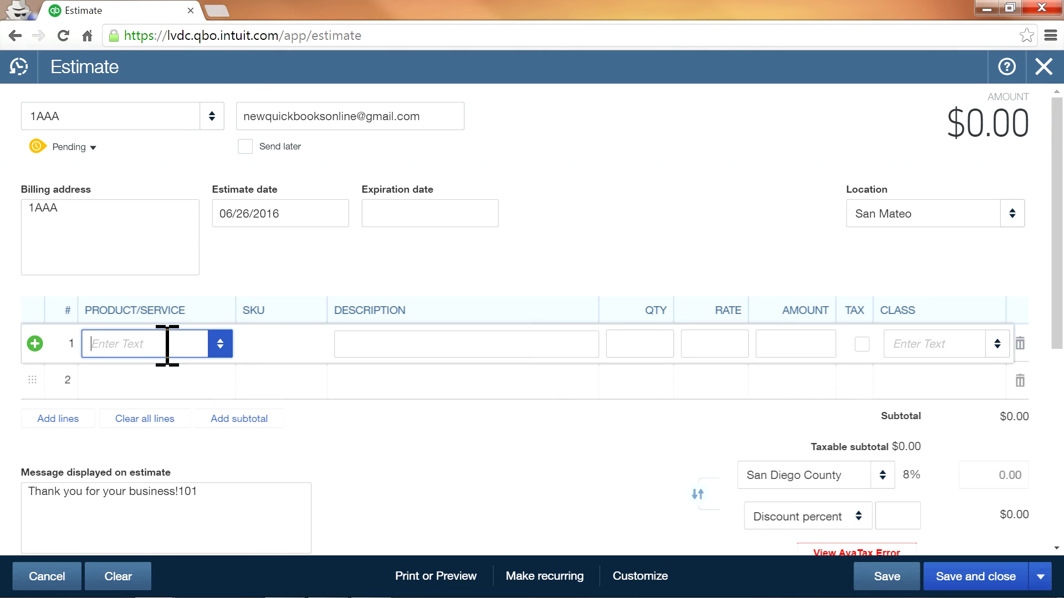
pyautogui.write('Apple')
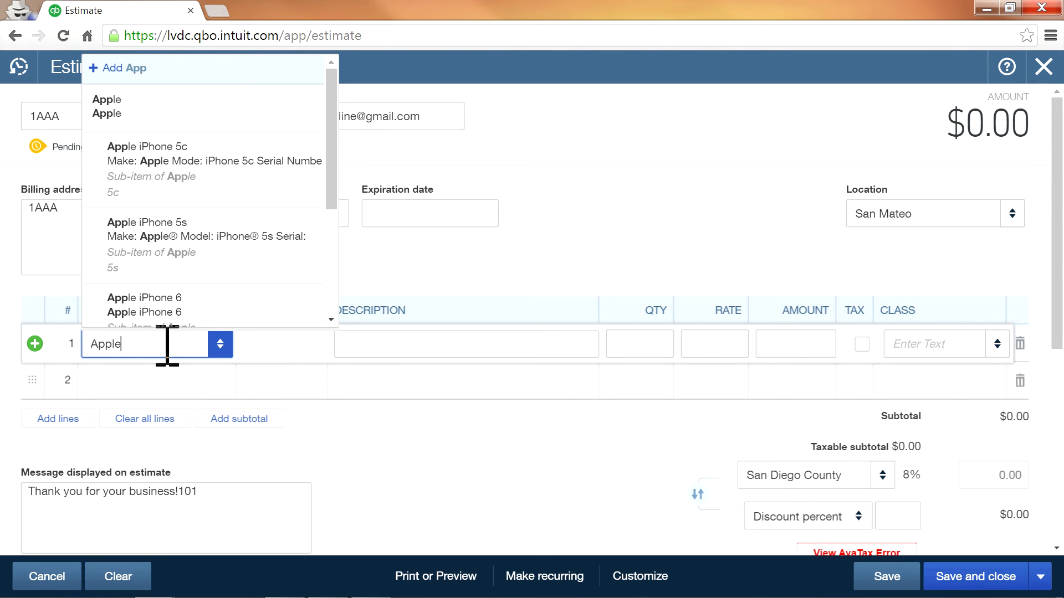
pyautogui.write(' p')
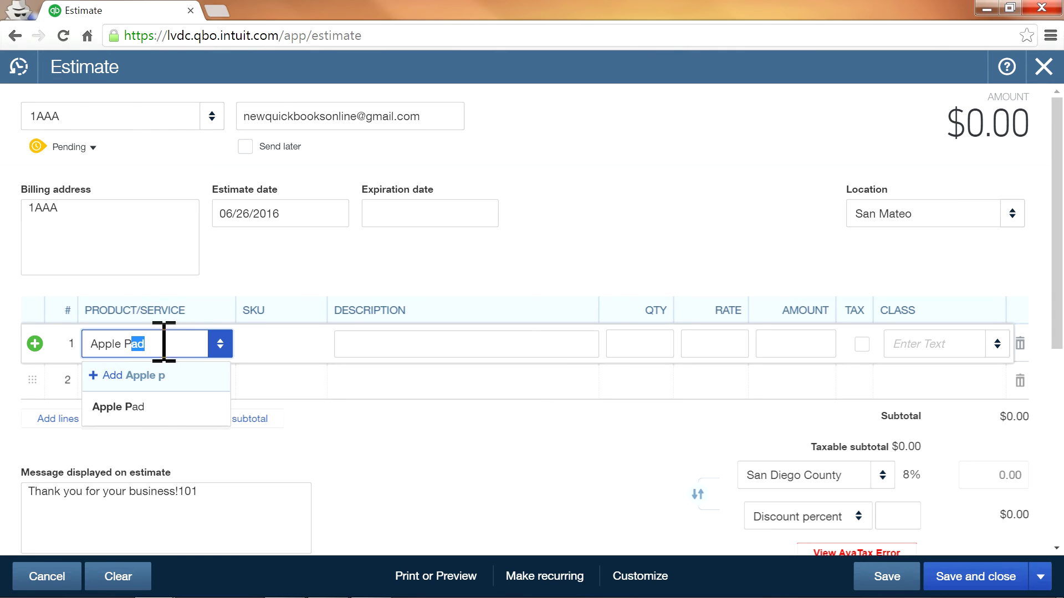
pyautogui.click(147, 400)
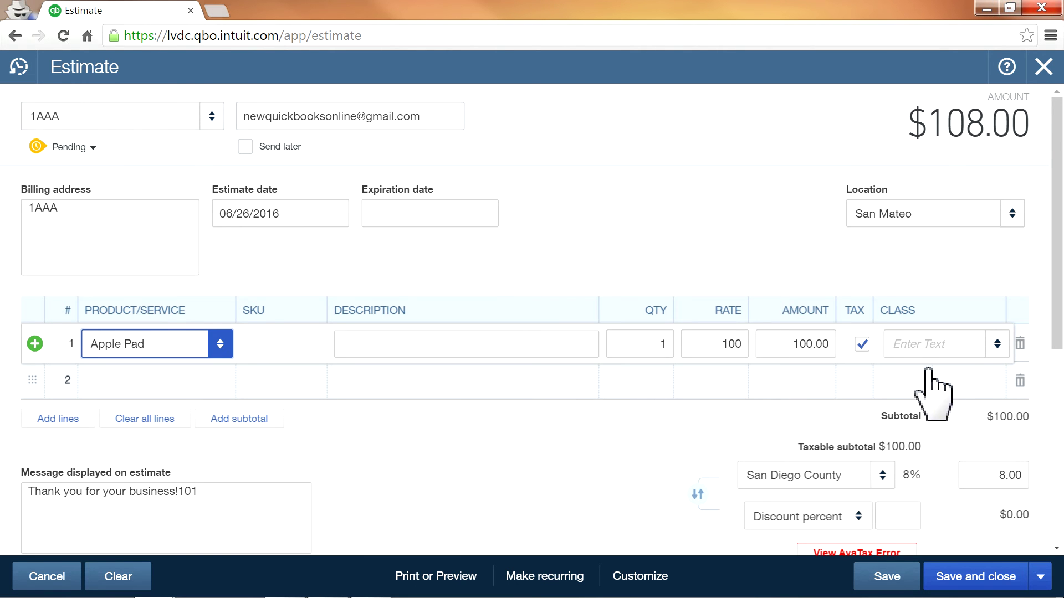
pyautogui.click(997, 350)
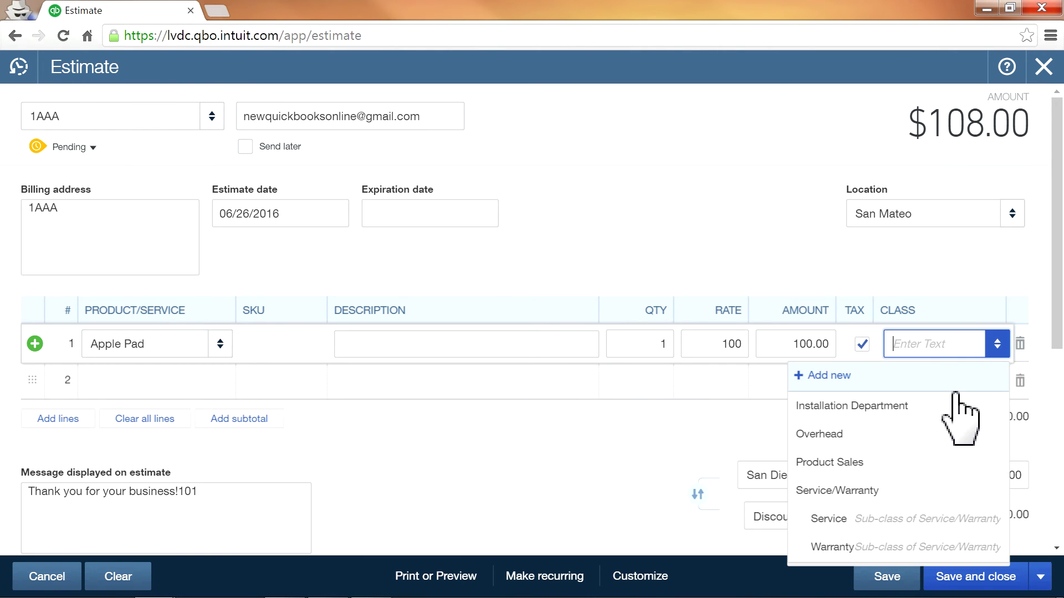
pyautogui.click(875, 465)
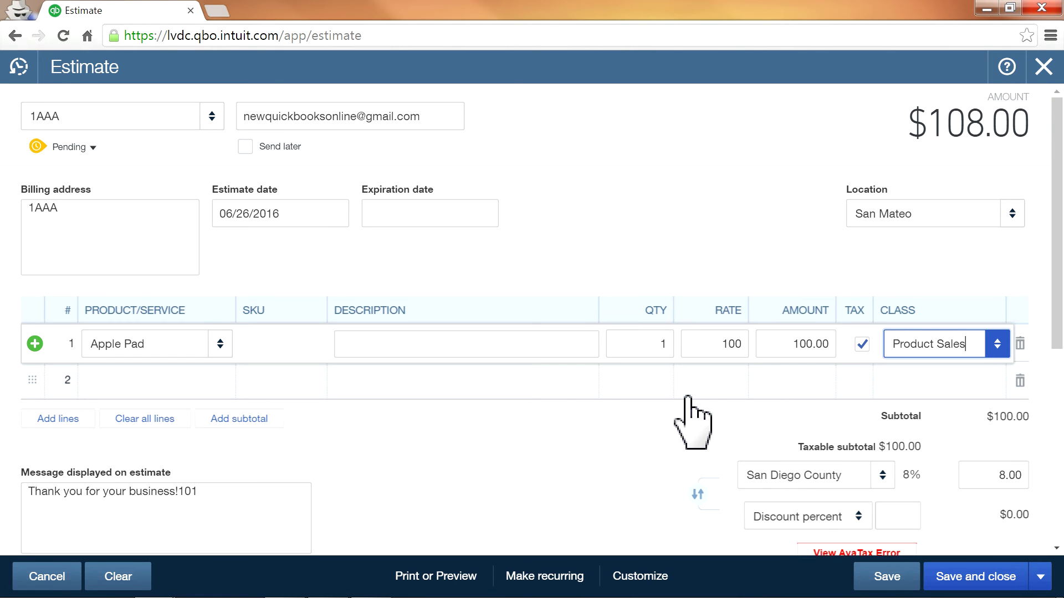
pyautogui.click(887, 576)
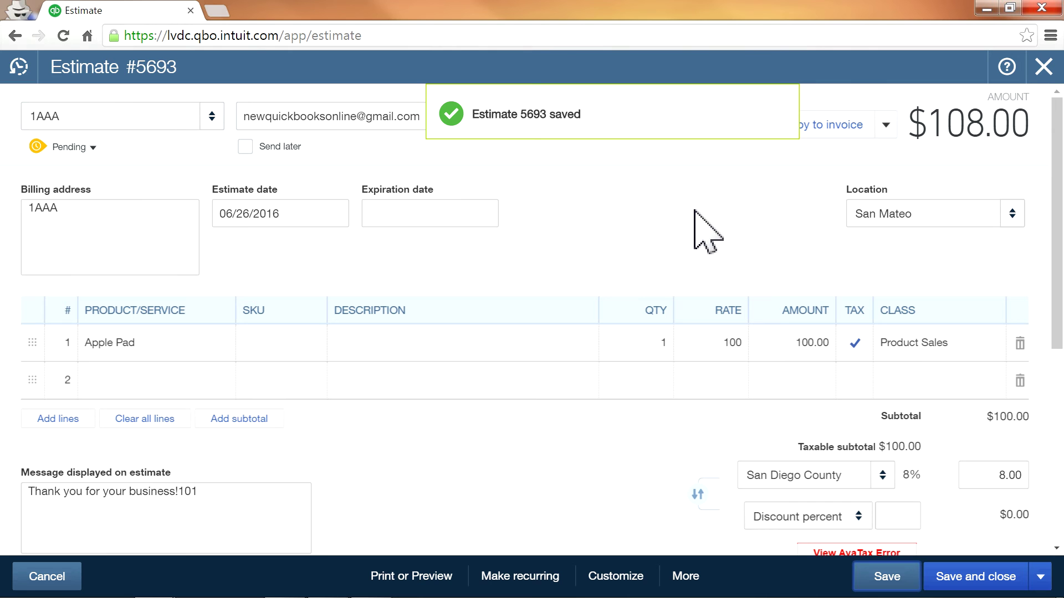
# Copy estimate 5693 into a purchase order, accepting the warning message
pyautogui.click(882, 131)
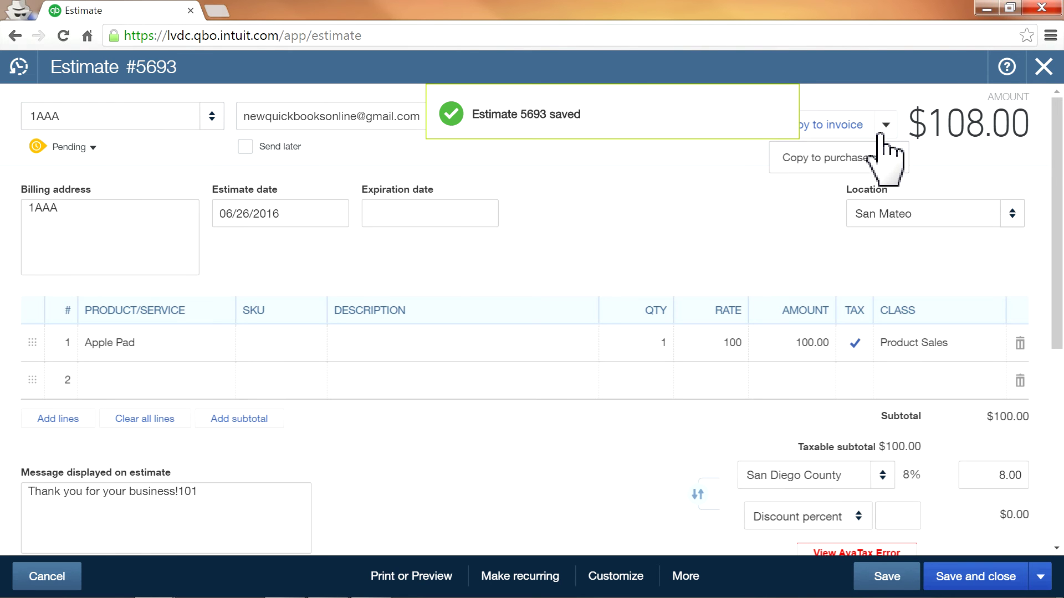
pyautogui.click(814, 161)
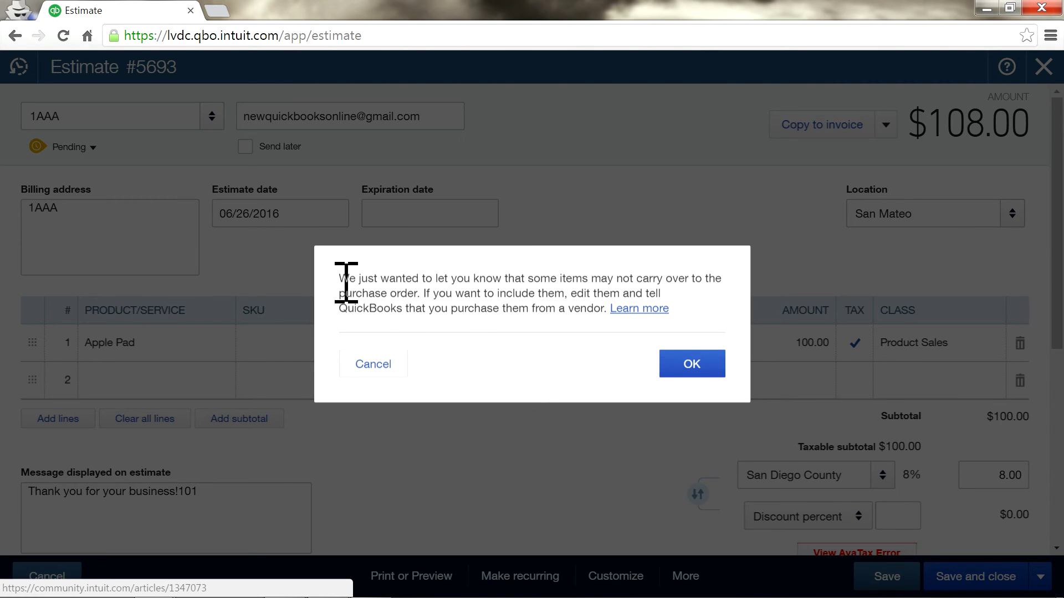
pyautogui.moveTo(343, 278); pyautogui.dragTo(703, 321)
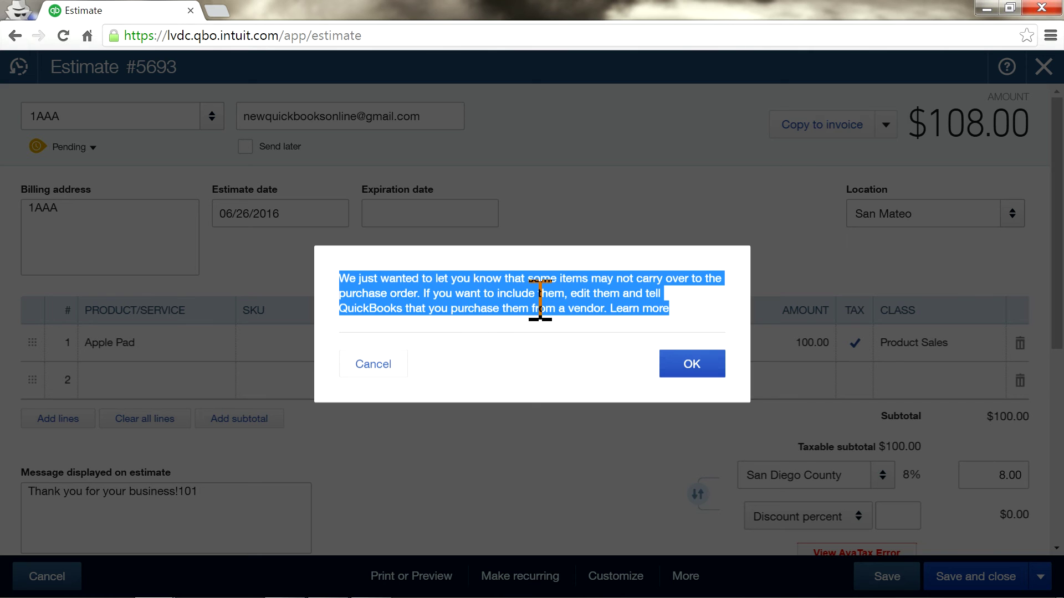
pyautogui.click(574, 305)
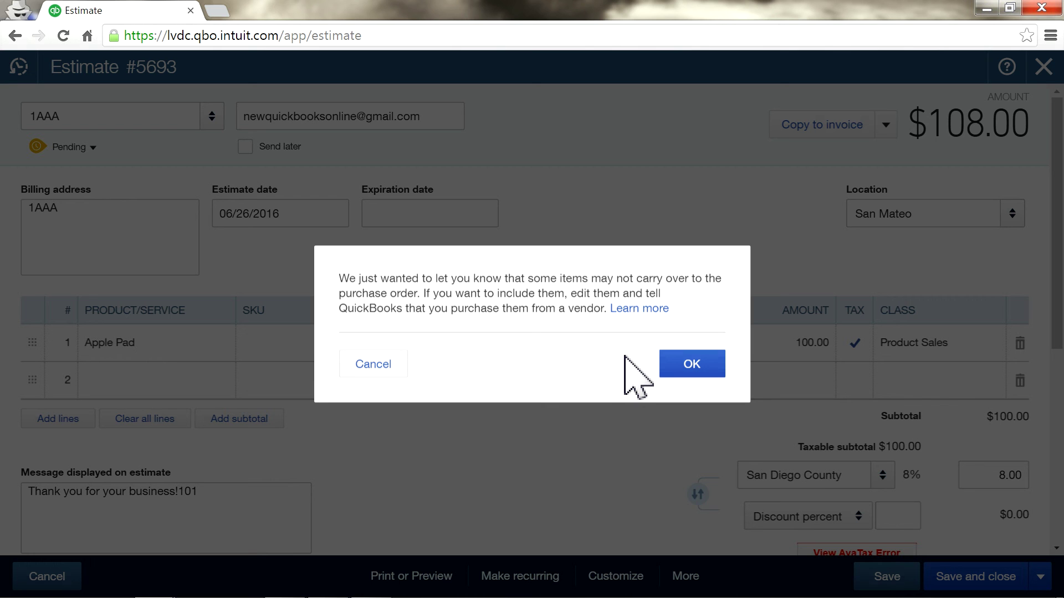
pyautogui.click(684, 368)
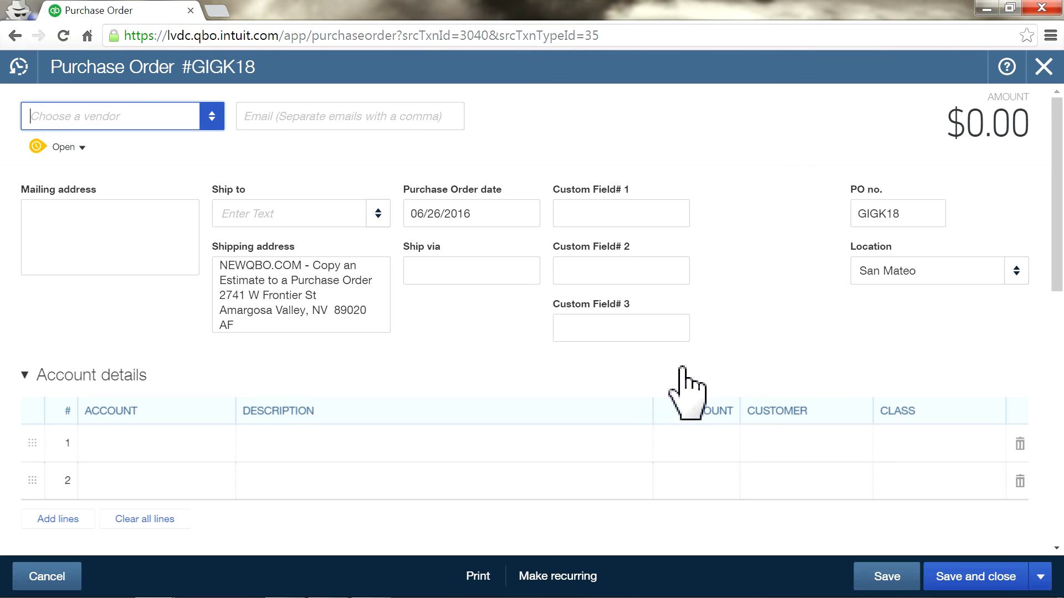
# Close the empty purchase order GIGK18, which has no Apple Pad line
pyautogui.scroll(-5, 527, 351)
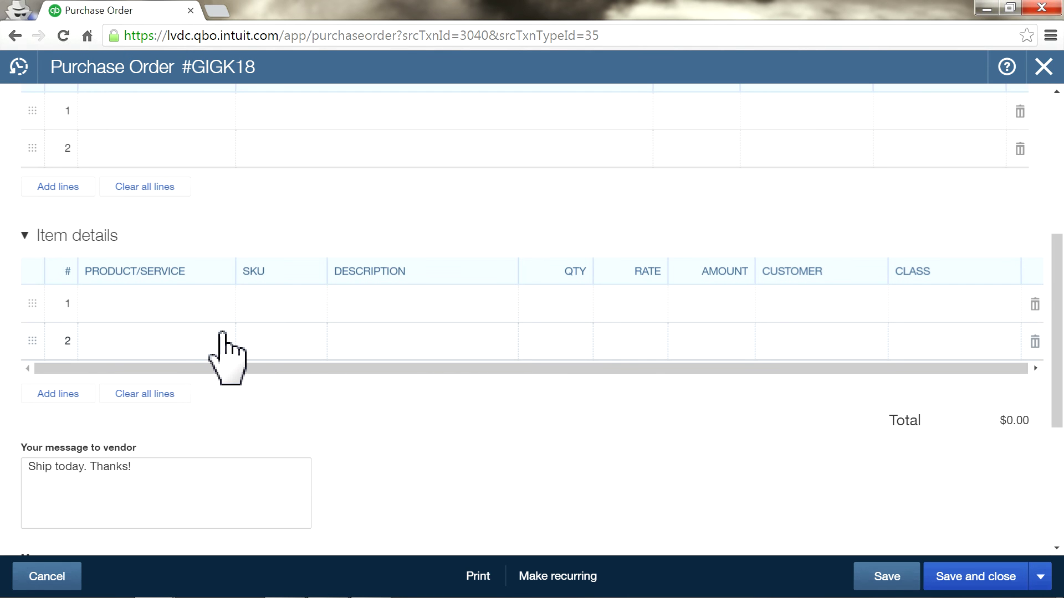
pyautogui.click(211, 317)
pyautogui.scroll(6, 482, 380)
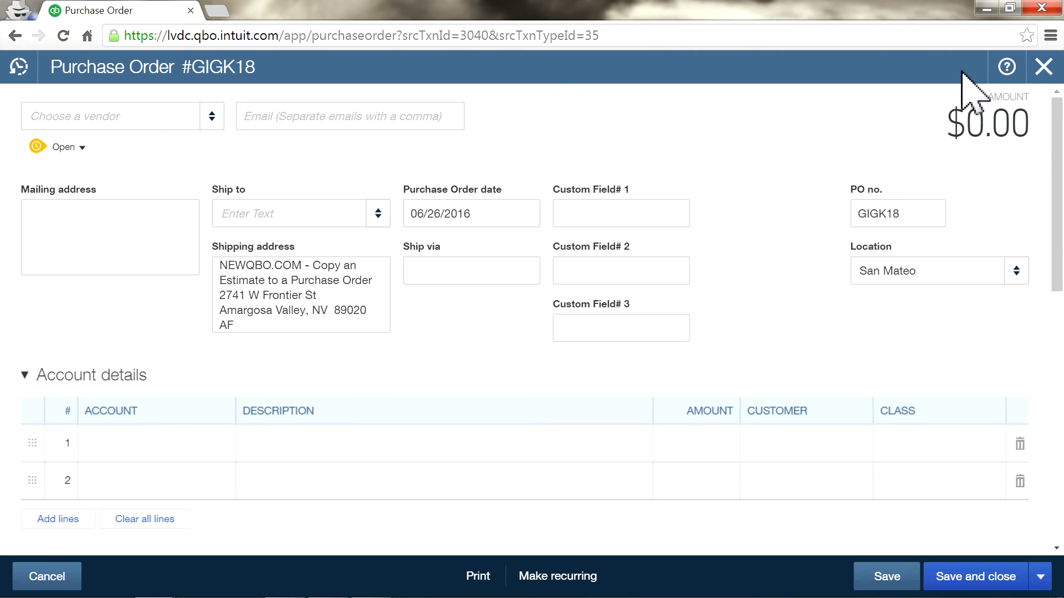
pyautogui.click(1036, 67)
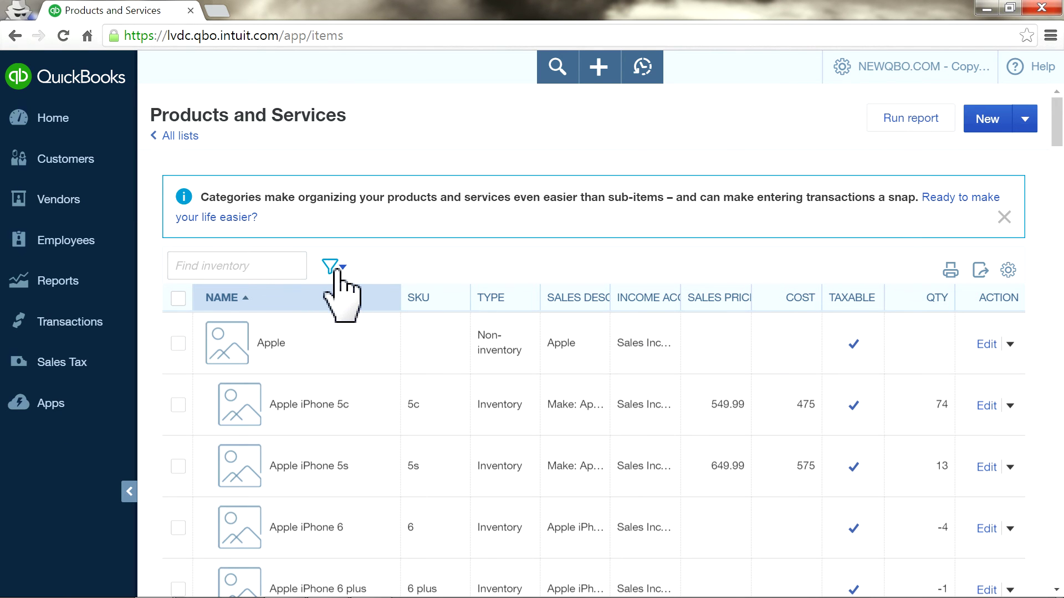
# Search the products list for 'apple pa' and open the Apple Pad item for editing
pyautogui.click(220, 269)
pyautogui.write('app')
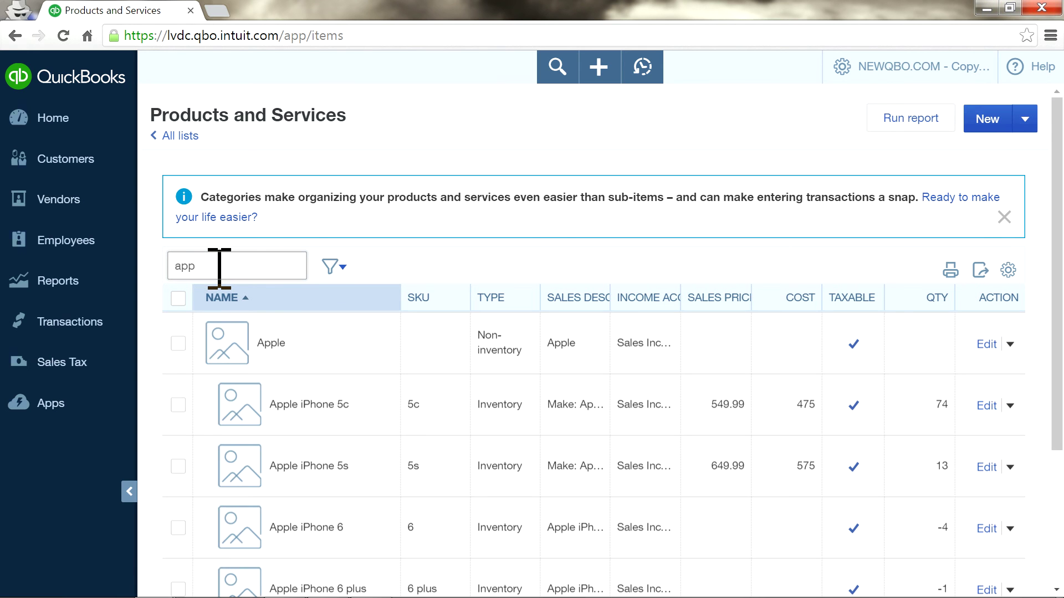
pyautogui.write('le pa')
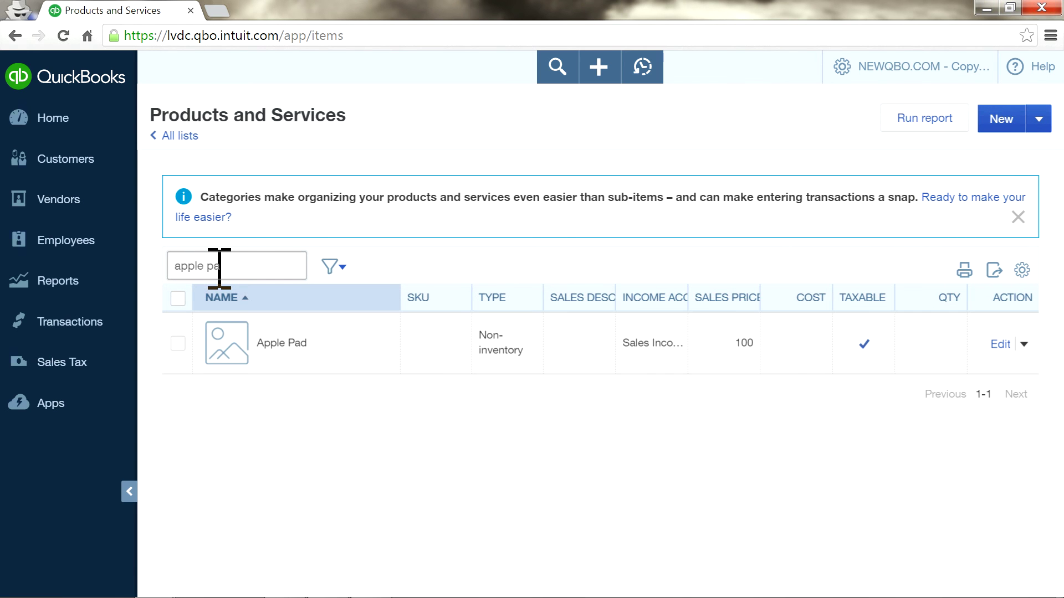
pyautogui.click(1023, 344)
pyautogui.click(999, 344)
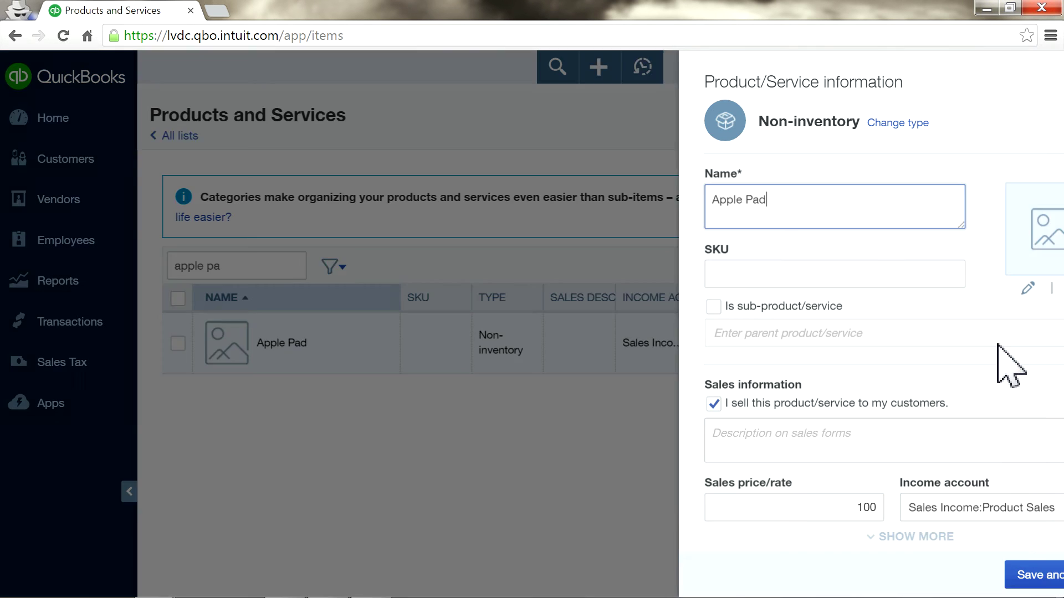
# Mark Apple Pad as purchased from a vendor at cost 50, save, and go to Customers
pyautogui.scroll(-2, 731, 438)
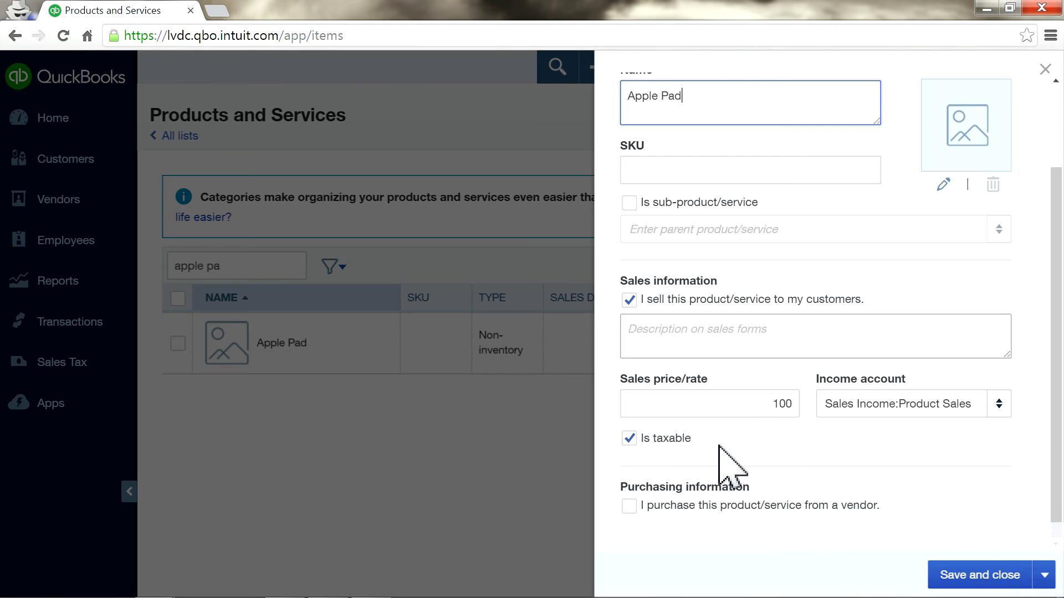
pyautogui.click(629, 505)
pyautogui.scroll(-2, 884, 510)
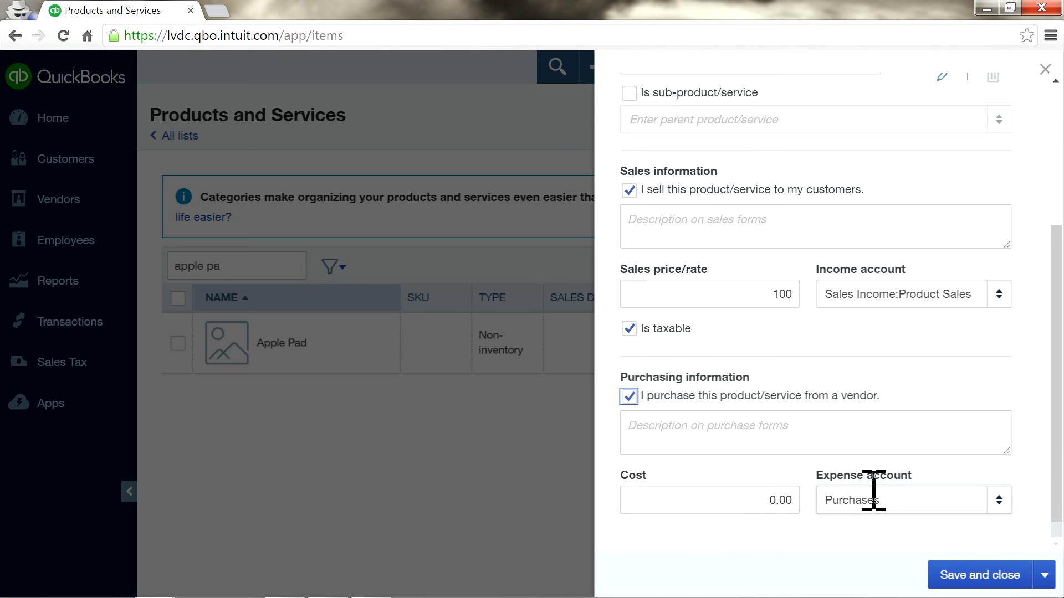
pyautogui.click(760, 500)
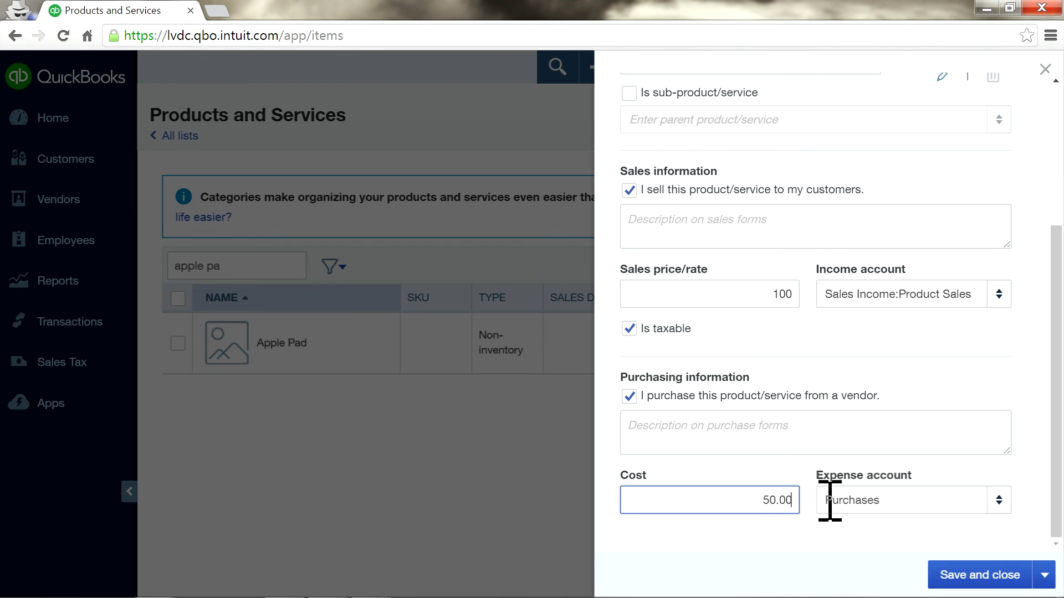
pyautogui.click(935, 576)
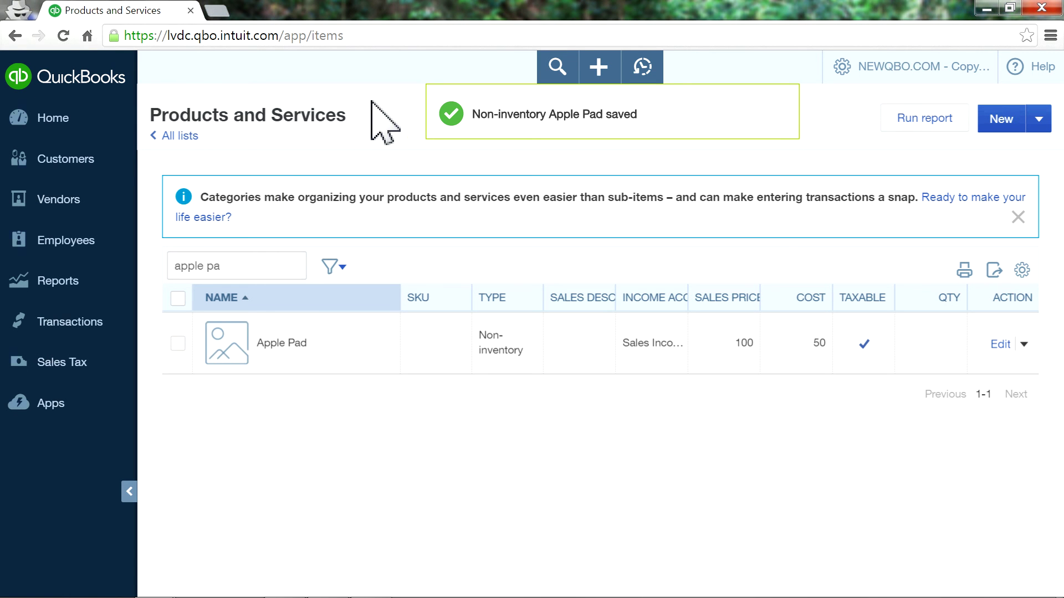
pyautogui.click(44, 159)
# Filter customers with open estimates, view 2AAA's estimate 5689, then close it
pyautogui.click(201, 209)
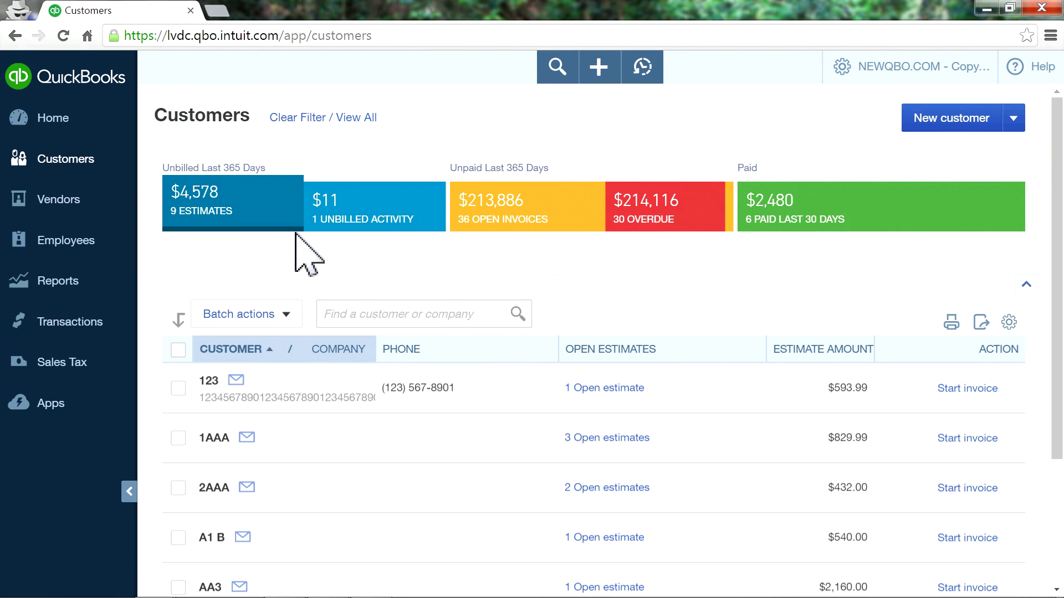
pyautogui.click(214, 488)
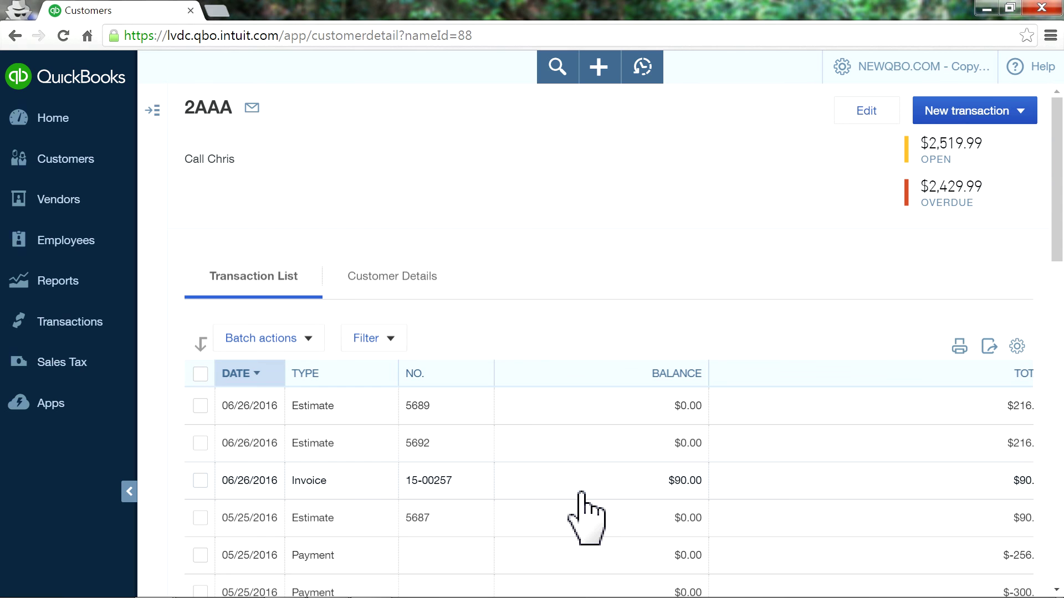
pyautogui.click(312, 409)
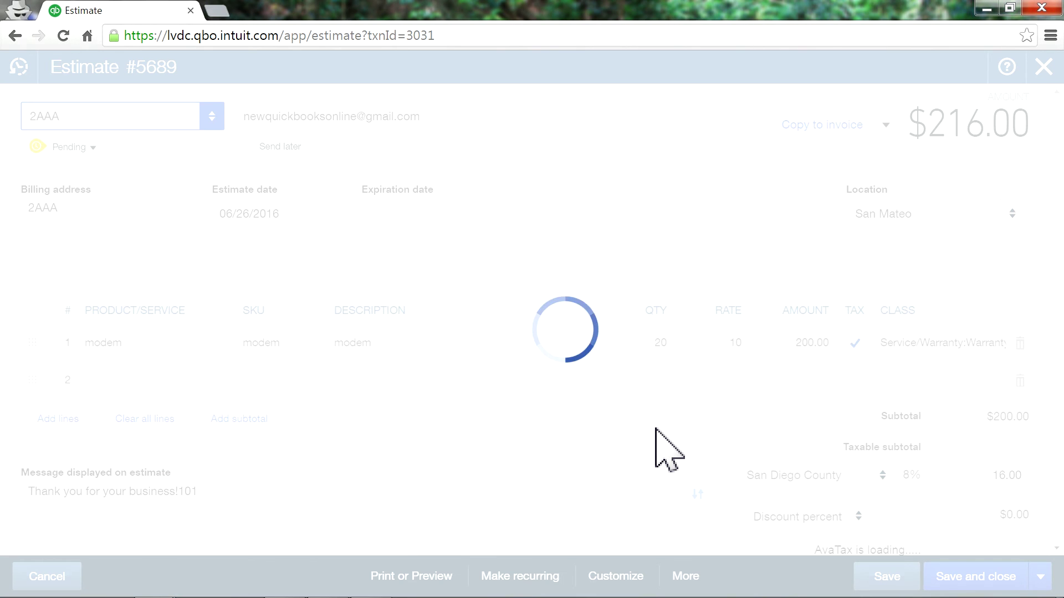
pyautogui.click(1044, 68)
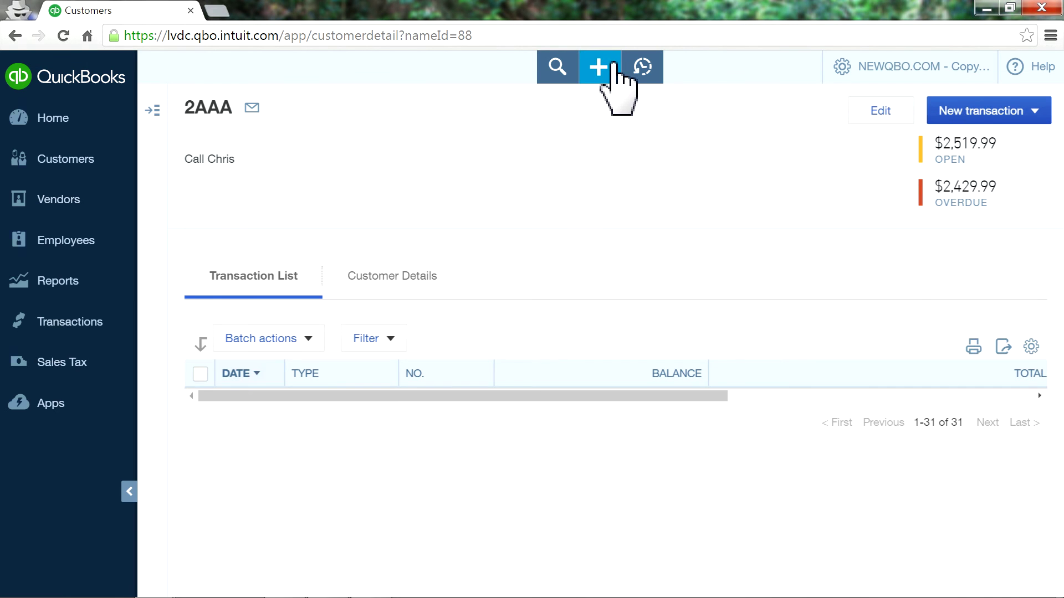
# Start a new estimate, then switch to recent estimate 5693 for 1AAA
pyautogui.click(599, 66)
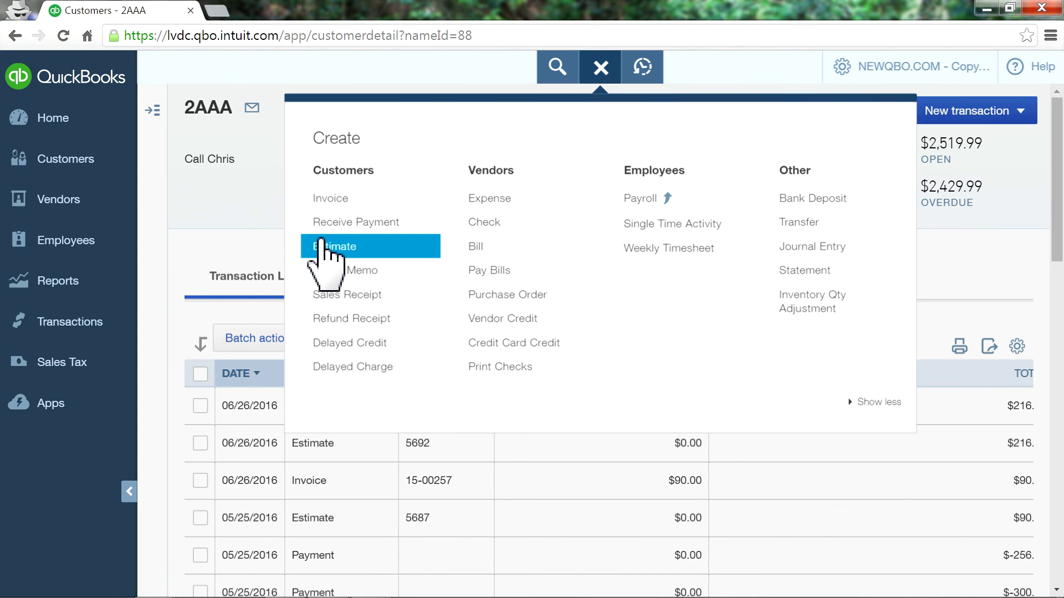
pyautogui.click(349, 242)
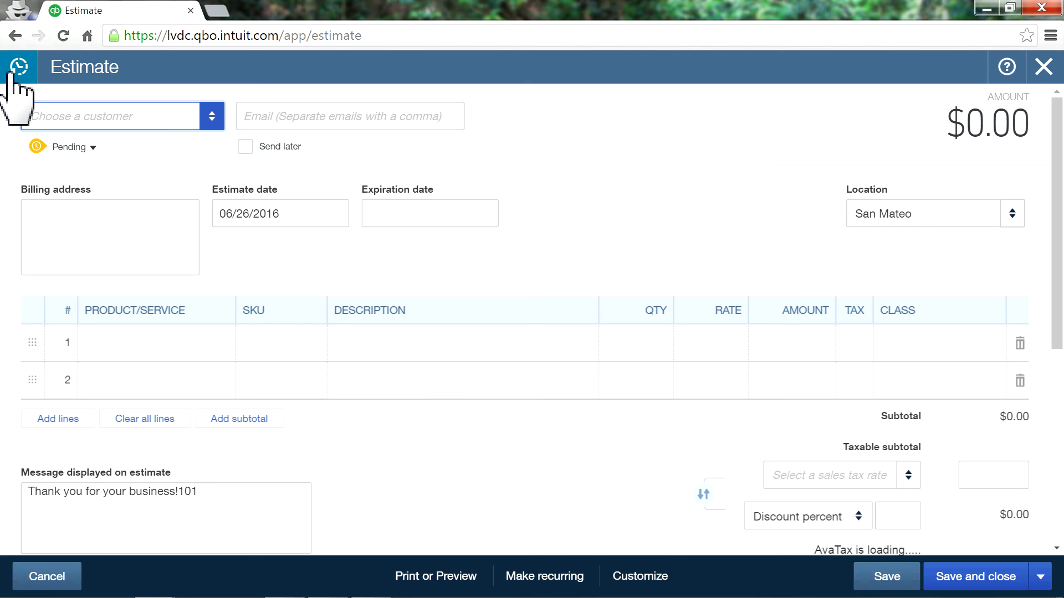
pyautogui.click(15, 72)
pyautogui.click(29, 181)
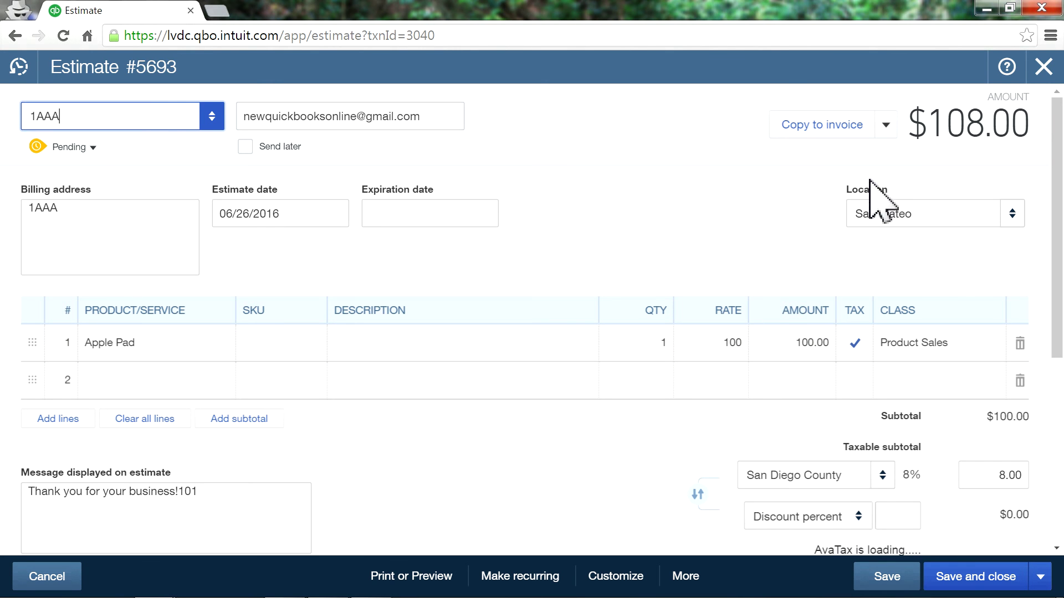
# Copy estimate 5693 into a purchase order for vendor A1 Supplier and save it as GIGK18
pyautogui.click(886, 125)
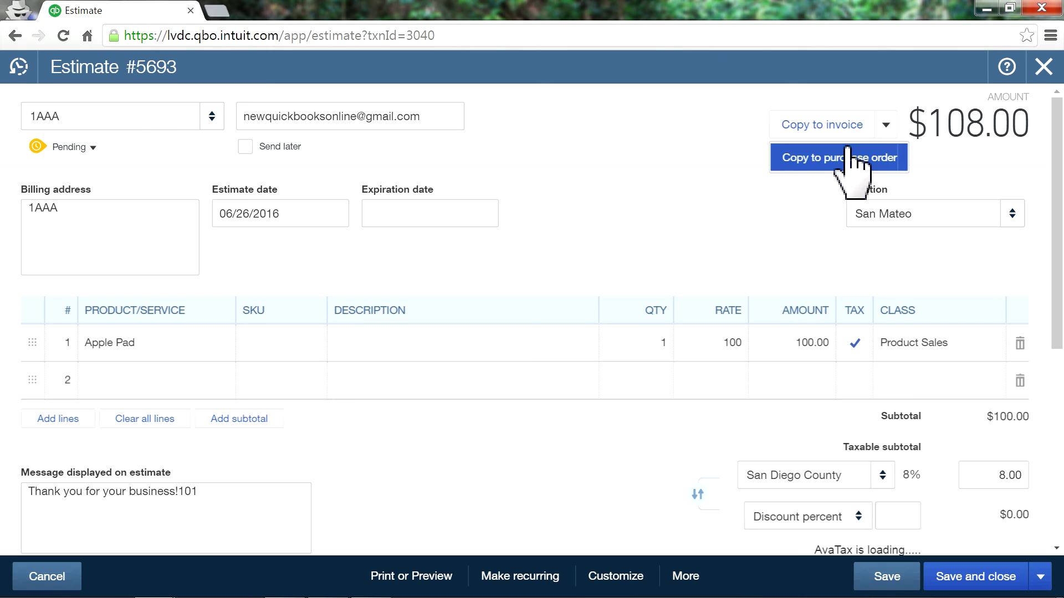
pyautogui.click(856, 160)
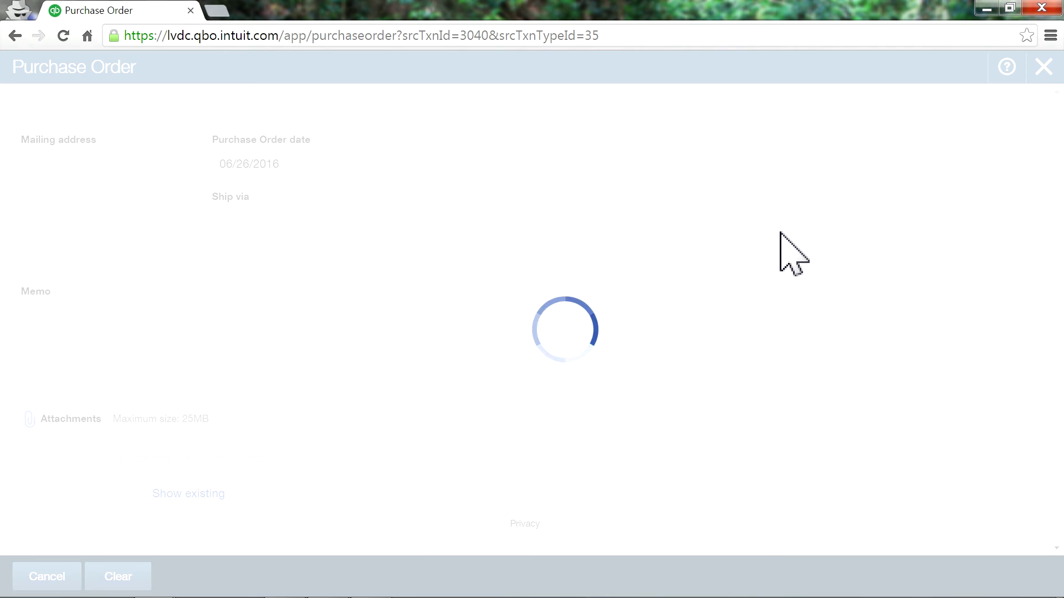
pyautogui.scroll(-6, 792, 253)
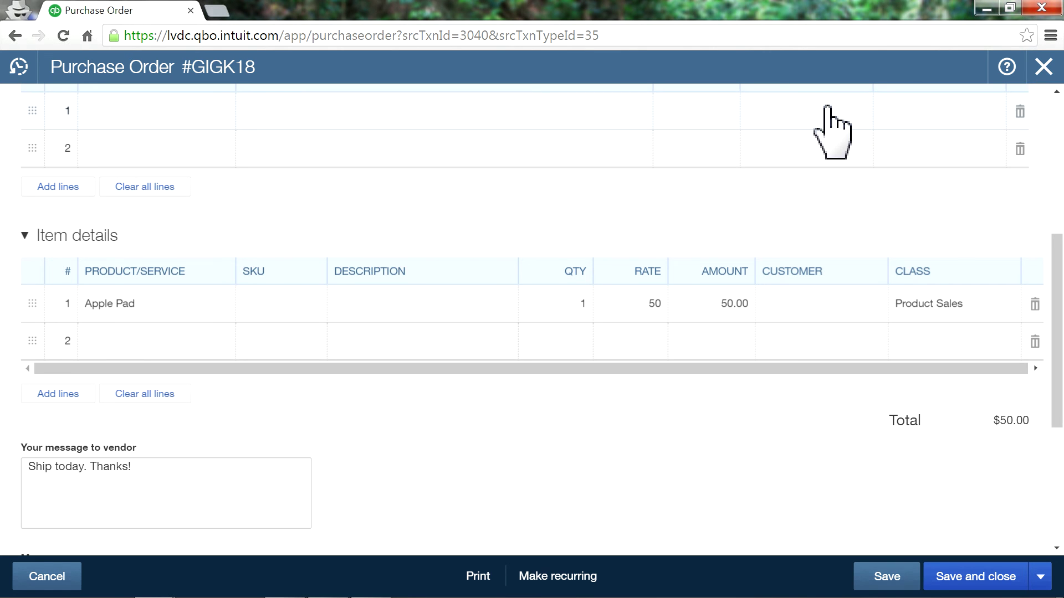
pyautogui.scroll(6, 809, 111)
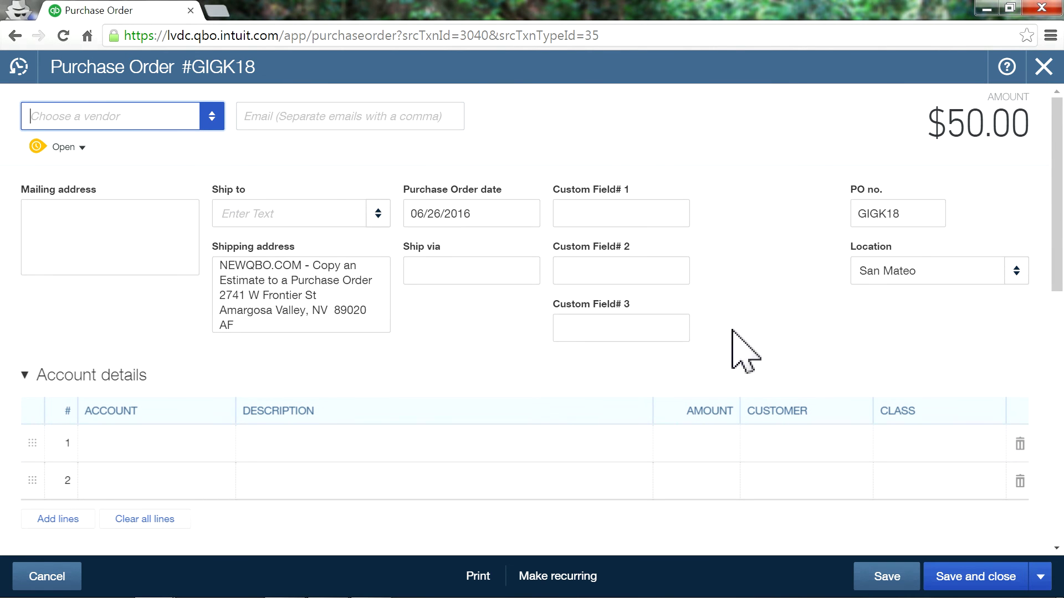
pyautogui.click(211, 124)
pyautogui.click(78, 208)
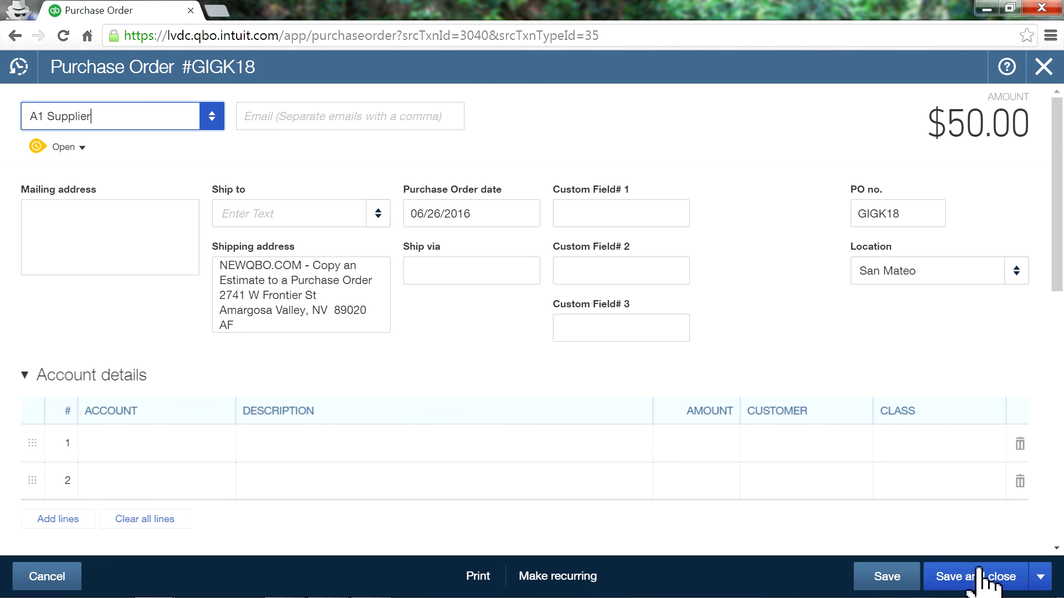
pyautogui.click(983, 577)
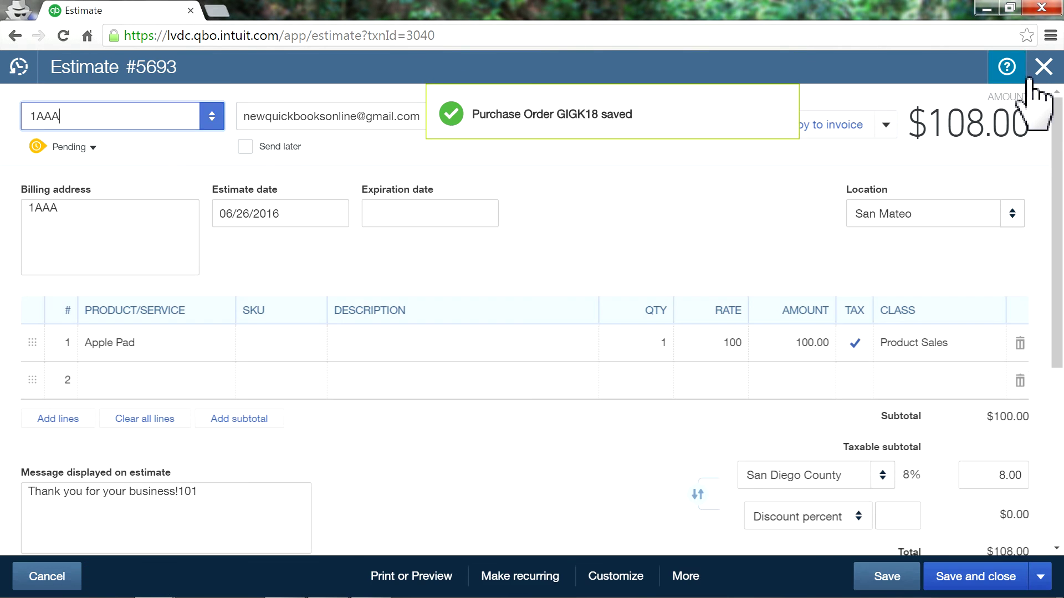
# Close estimate #5693 and return to the company home page
pyautogui.click(1043, 67)
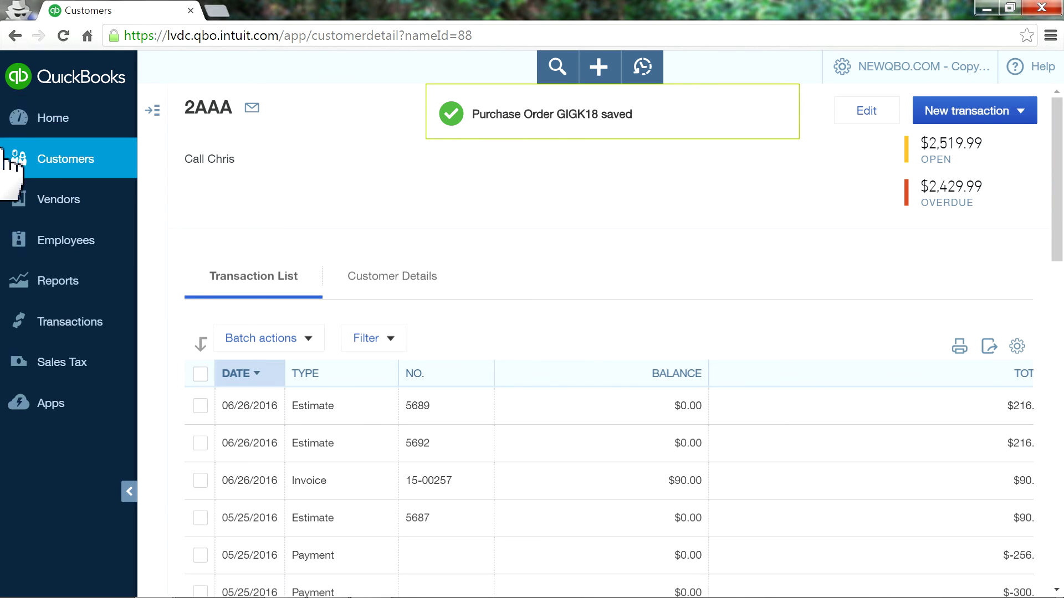
pyautogui.click(42, 123)
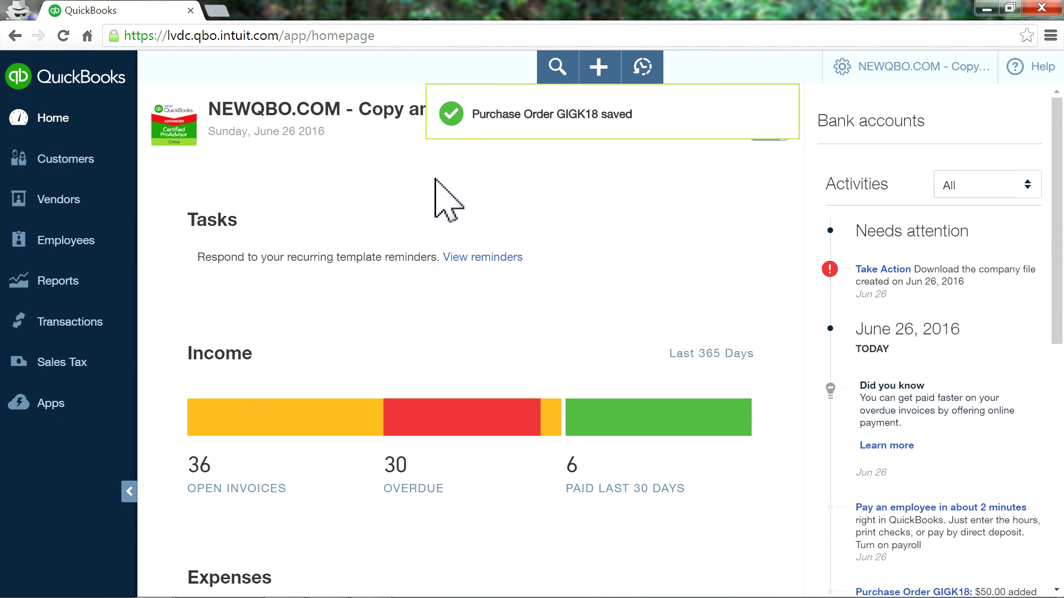